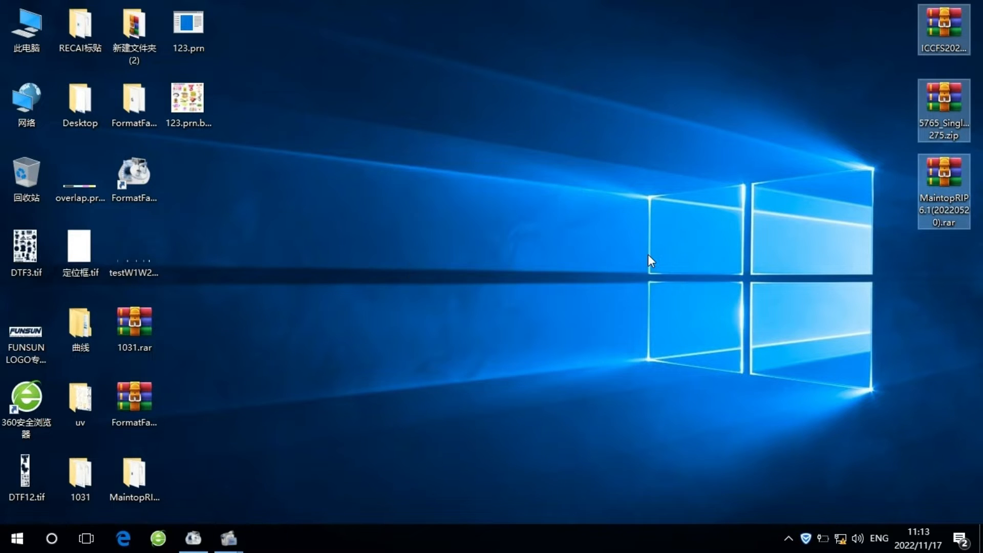
Move the extracted MaintopRIP6.1(20220520) folder beside its archive on the desktop and check its contents.
left_click_drag(145, 471, 881, 173)
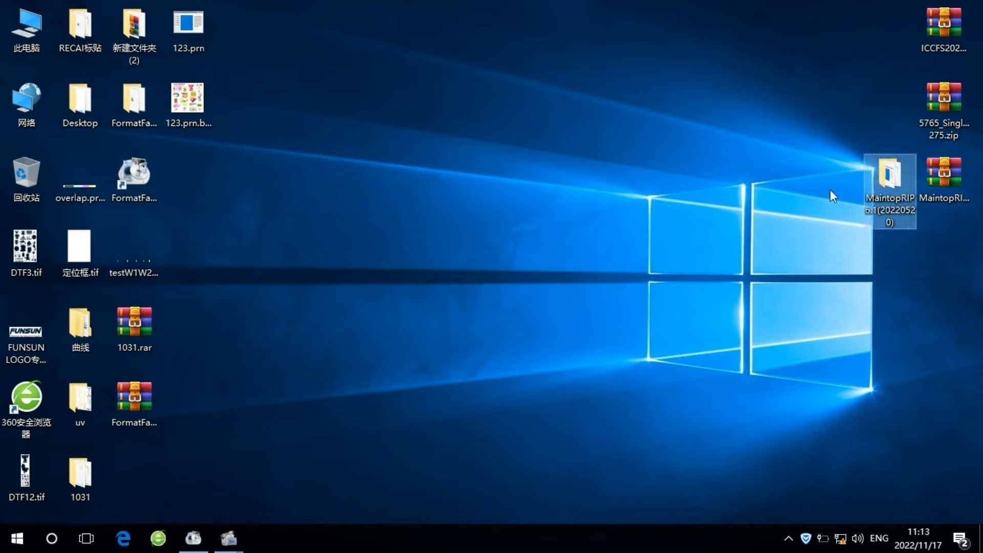
double_click(883, 185)
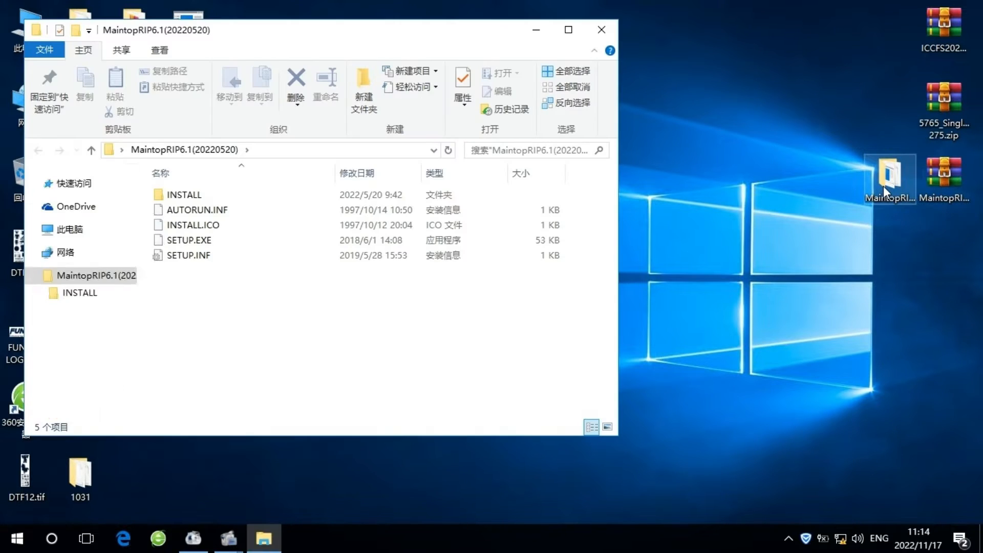
left_click(603, 31)
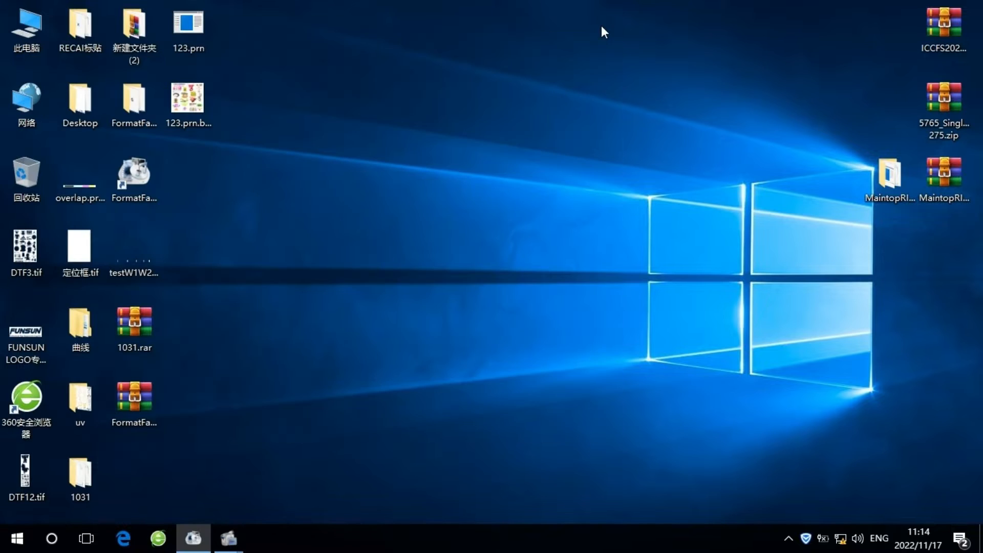
Exit the 电脑管家 antivirus program completely and check the hidden background programs.
left_click(936, 110)
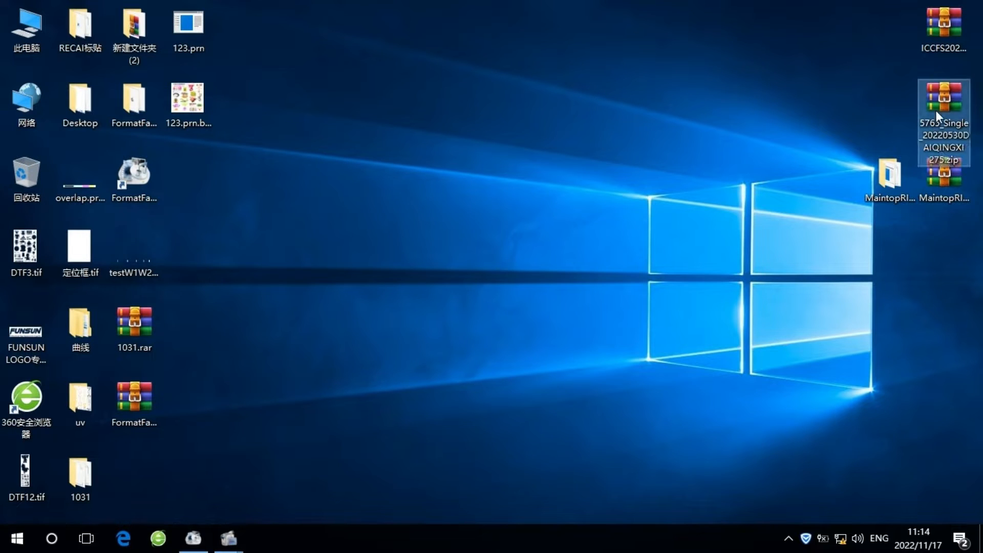
left_click(884, 128)
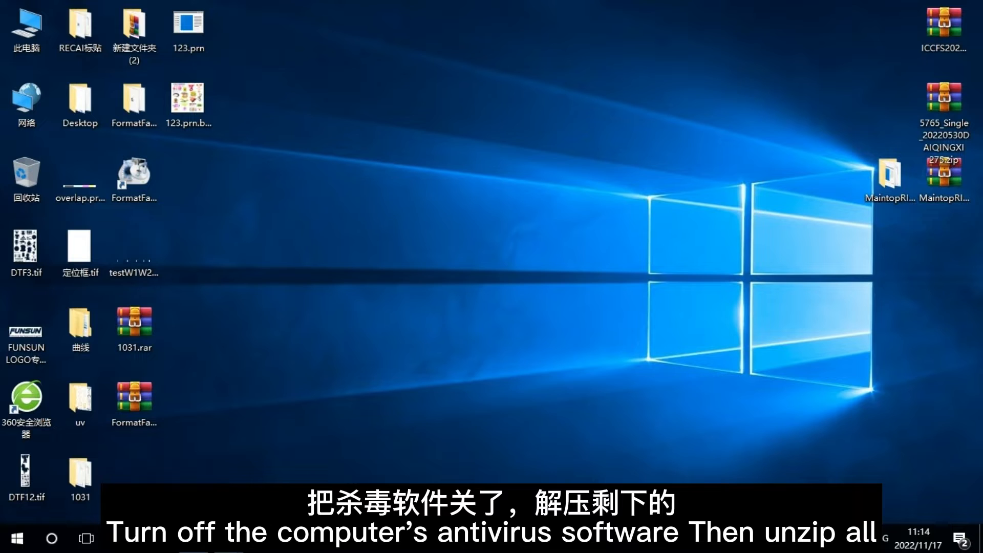
right_click(818, 537)
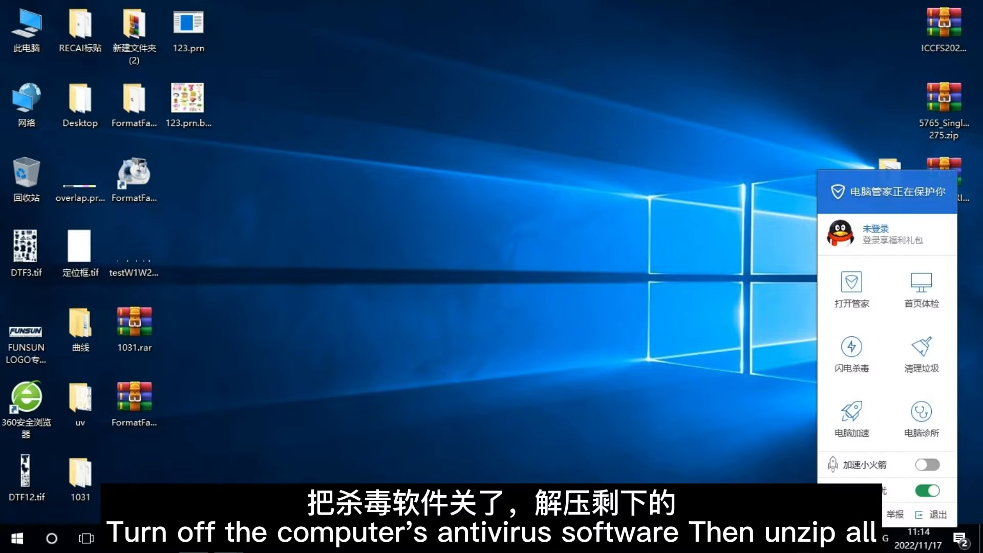
left_click(933, 514)
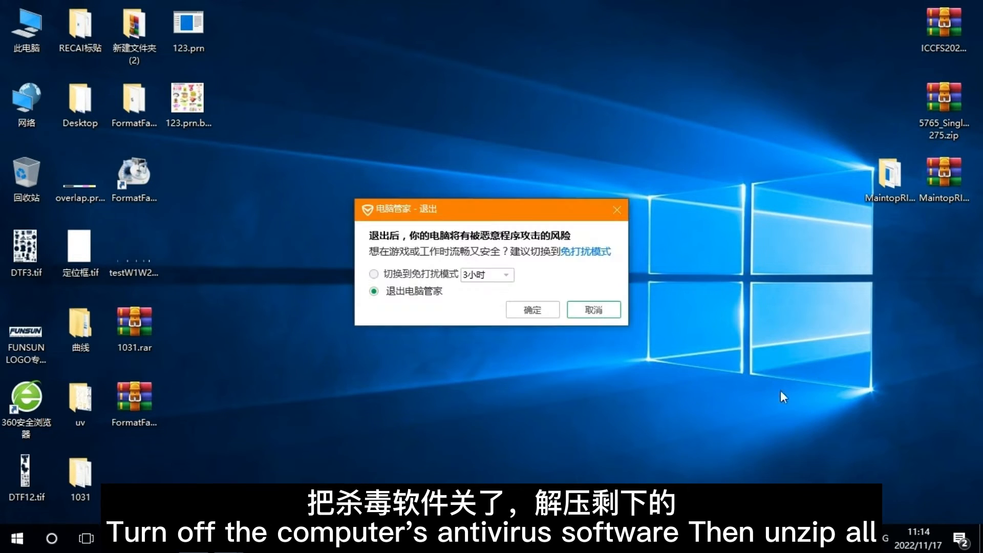
left_click(558, 308)
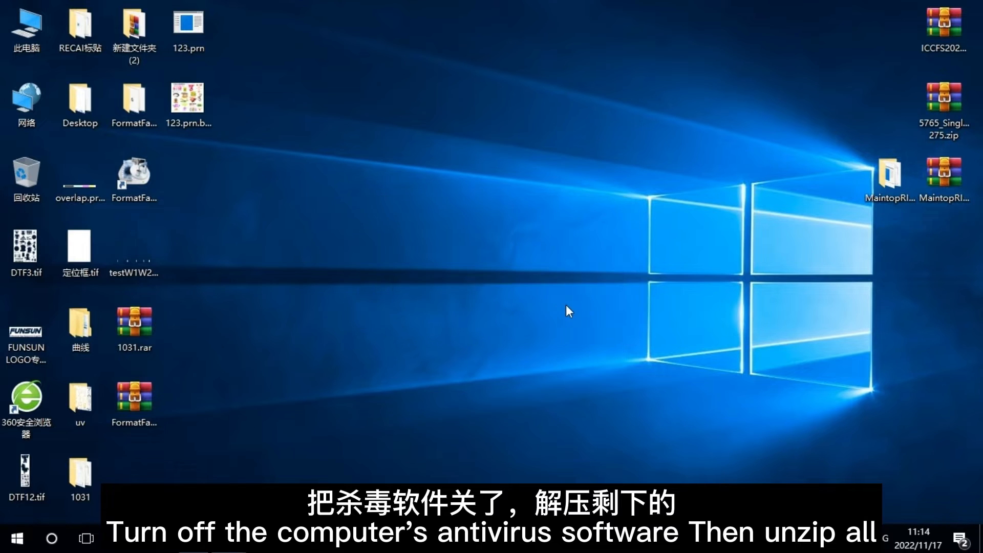
left_click(804, 541)
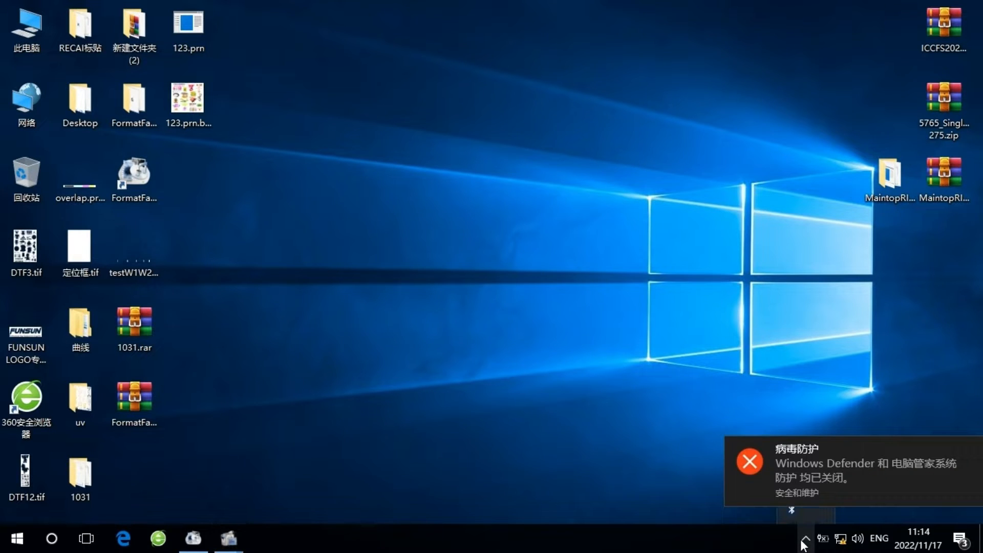
left_click(803, 542)
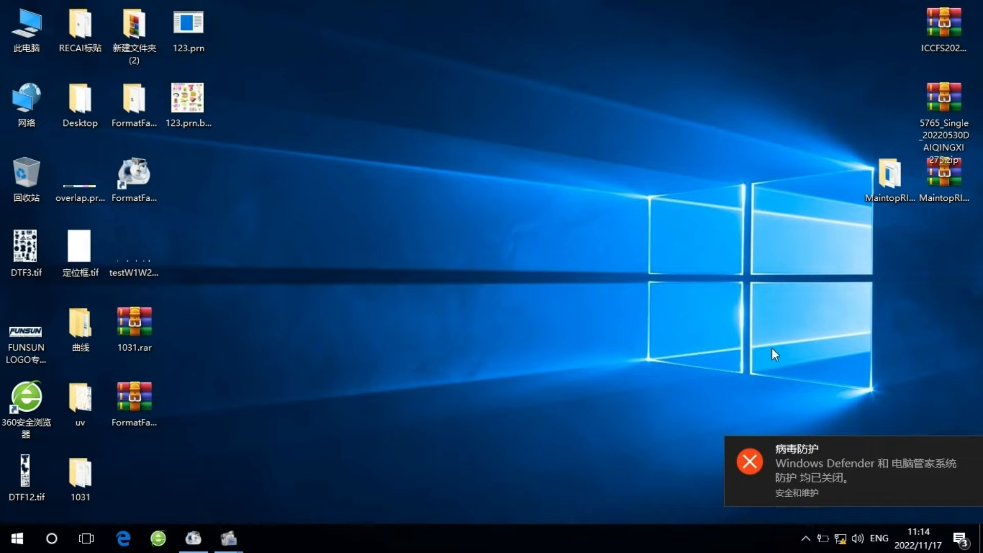
right_click(925, 96)
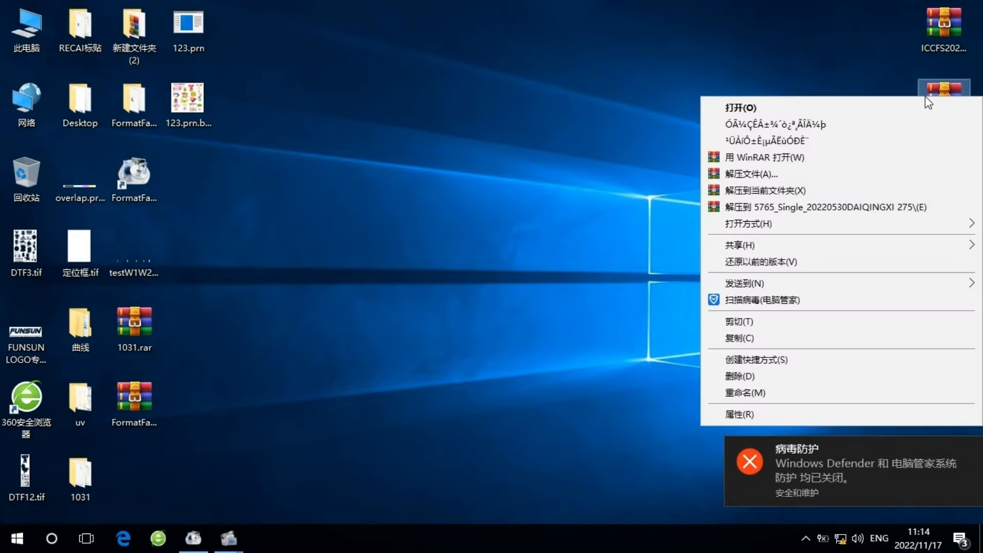
left_click(813, 208)
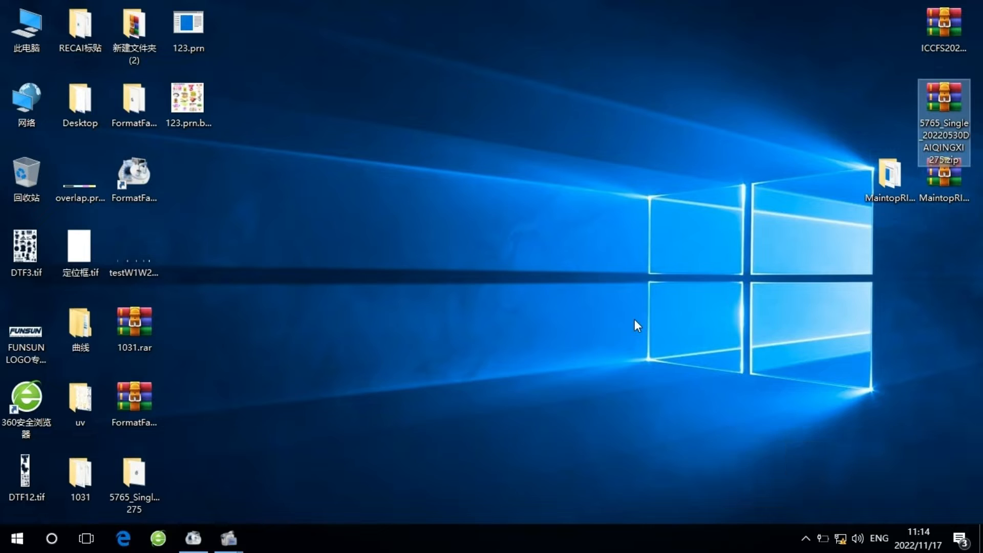
left_click_drag(150, 474, 885, 94)
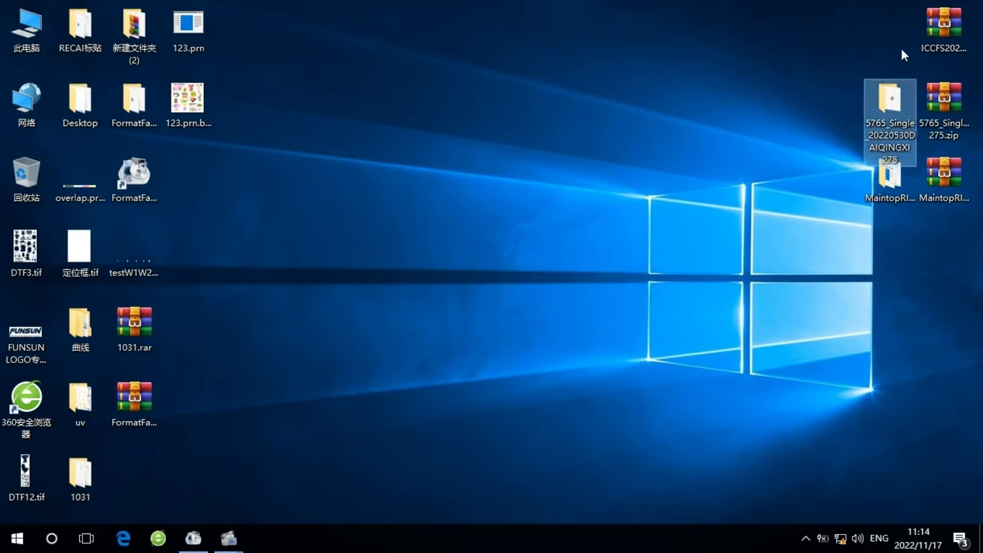
Extract ICCFS202230DTF.rar into its own folder and place that folder beside the archive on the desktop.
left_click(929, 33)
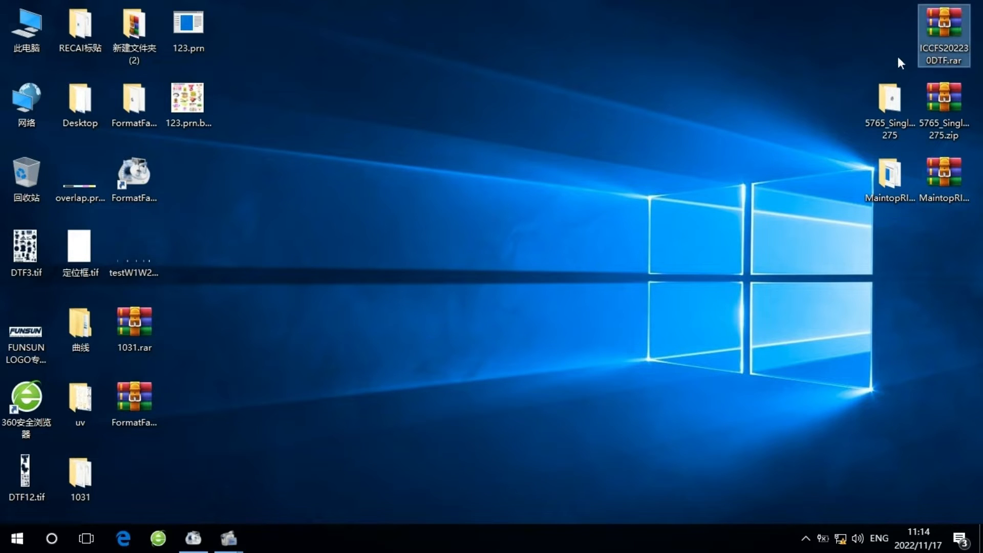
right_click(930, 27)
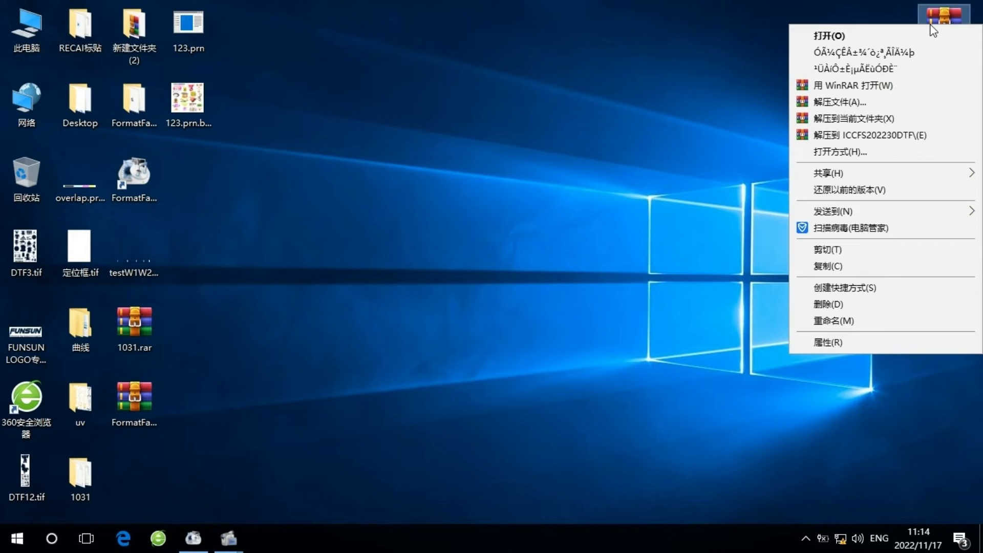
left_click(887, 135)
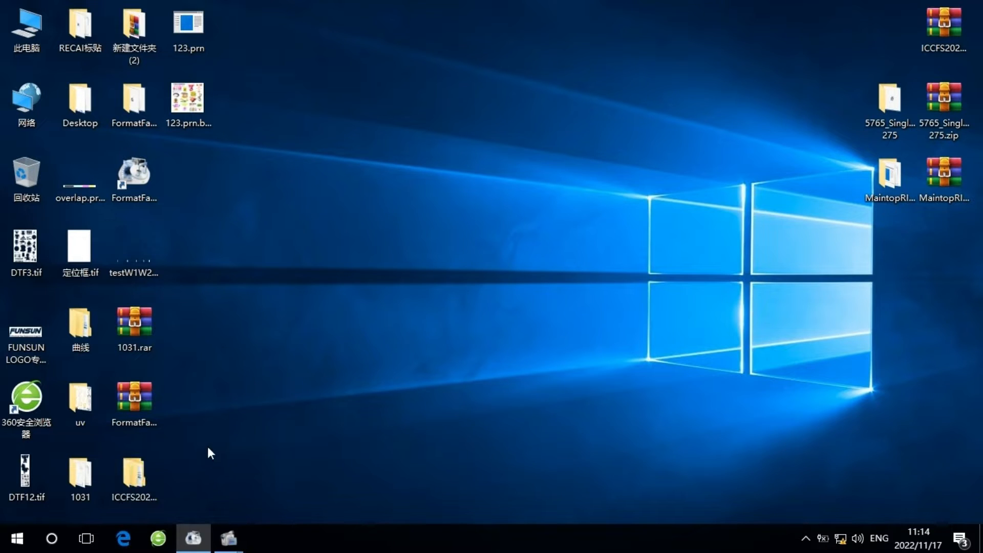
left_click_drag(148, 464, 893, 32)
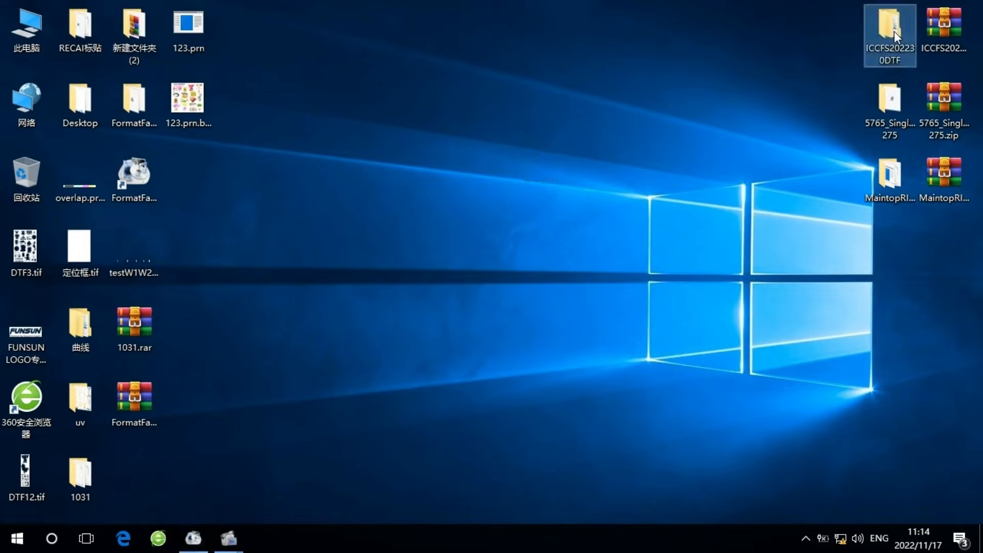
left_click(827, 87)
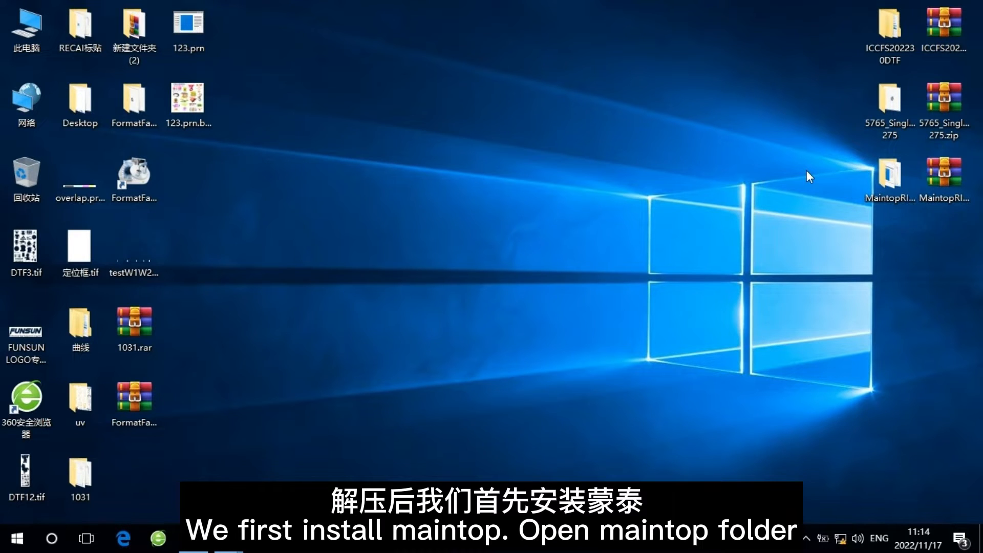
Run SETUP.EXE from the MaintopRIP6.1(20220520) folder.
double_click(886, 187)
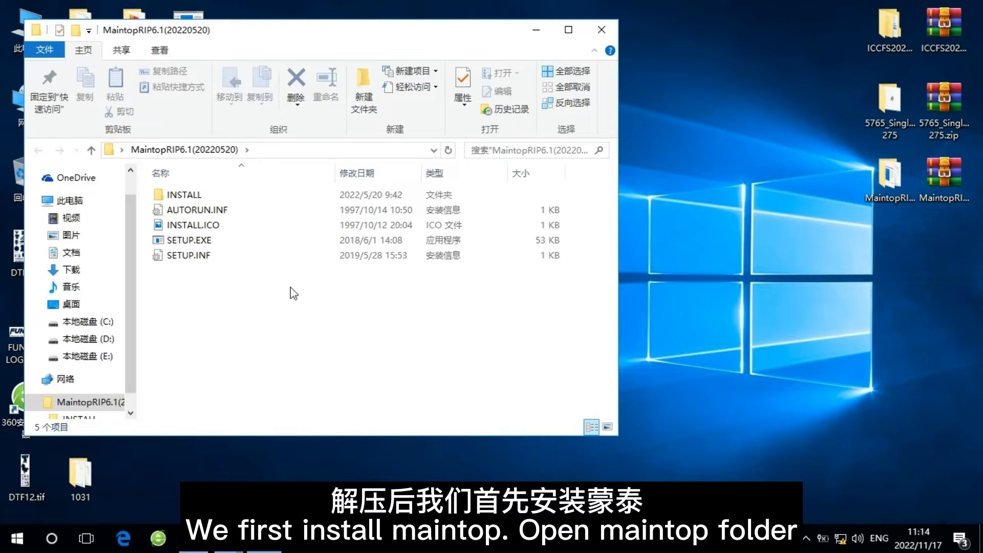
left_click(201, 241)
double_click(223, 238)
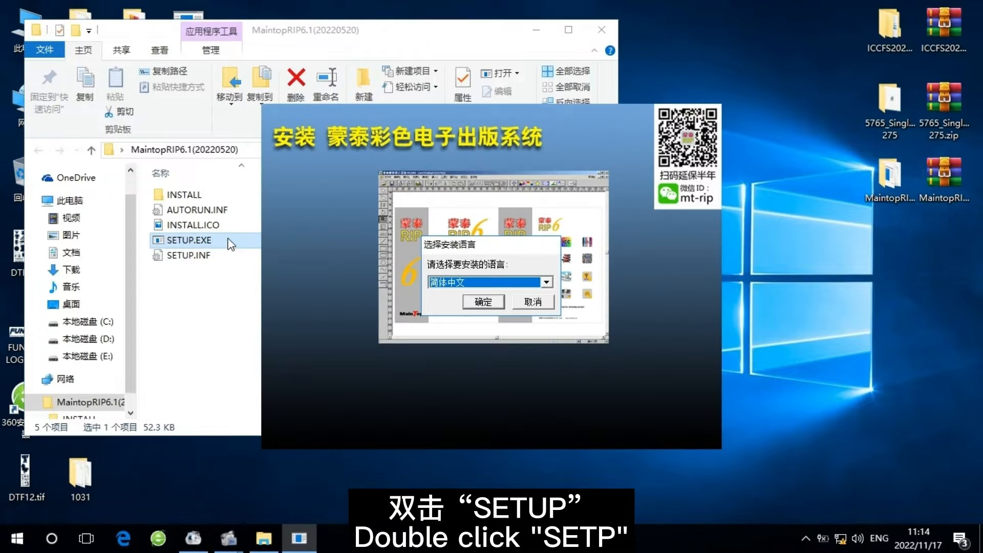
Choose English (英文) as the installation language and install MainTop to C:\MainTop with a desktop icon.
left_click(544, 282)
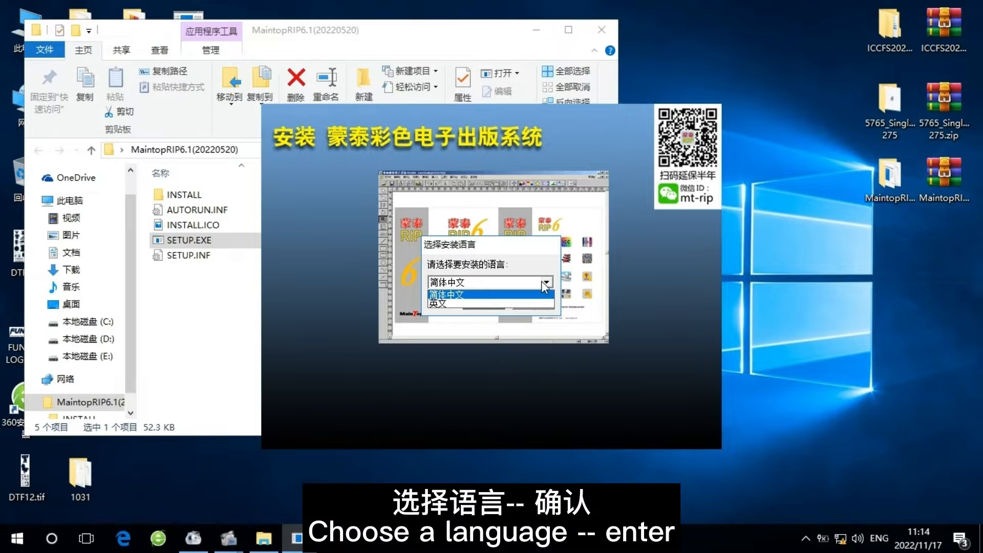
left_click(505, 302)
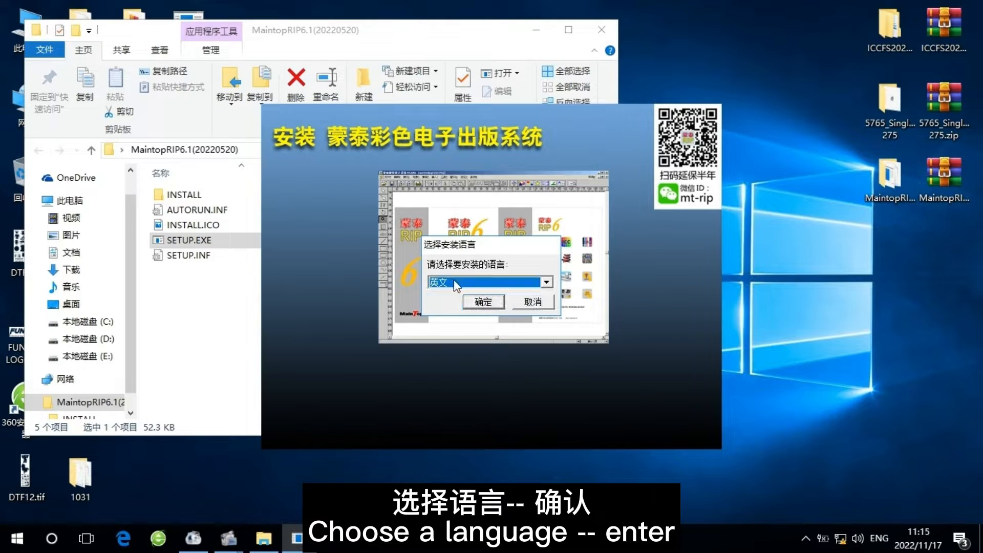
left_click(471, 303)
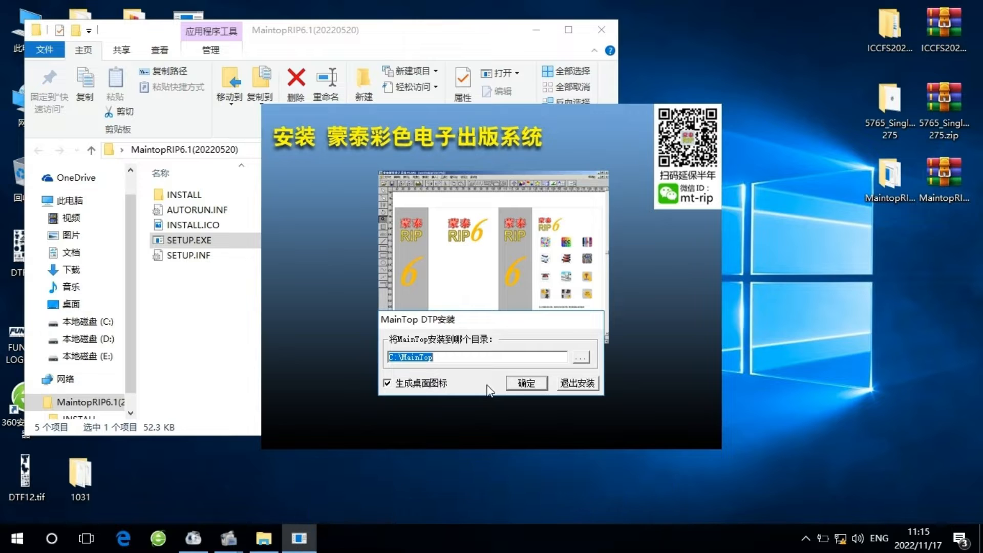
left_click(514, 386)
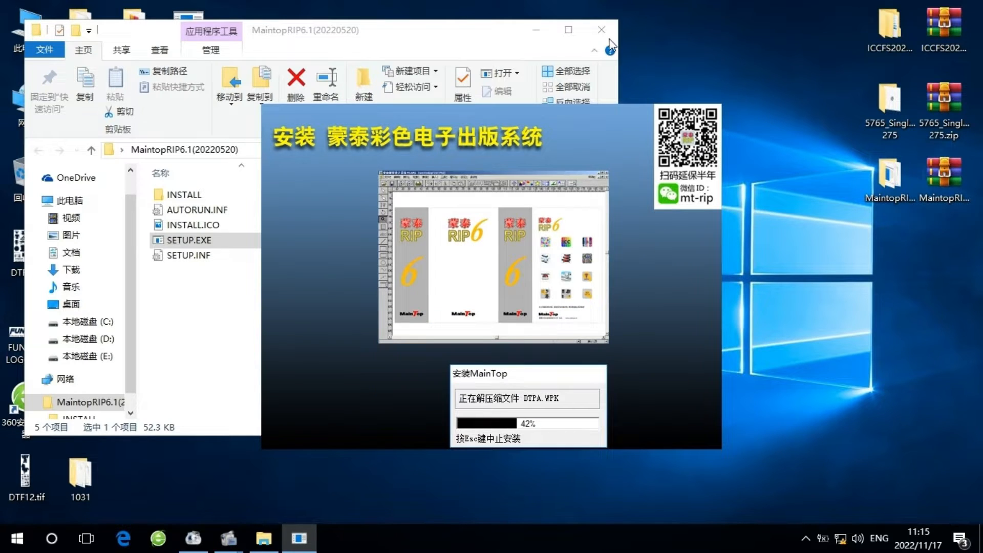
left_click(604, 33)
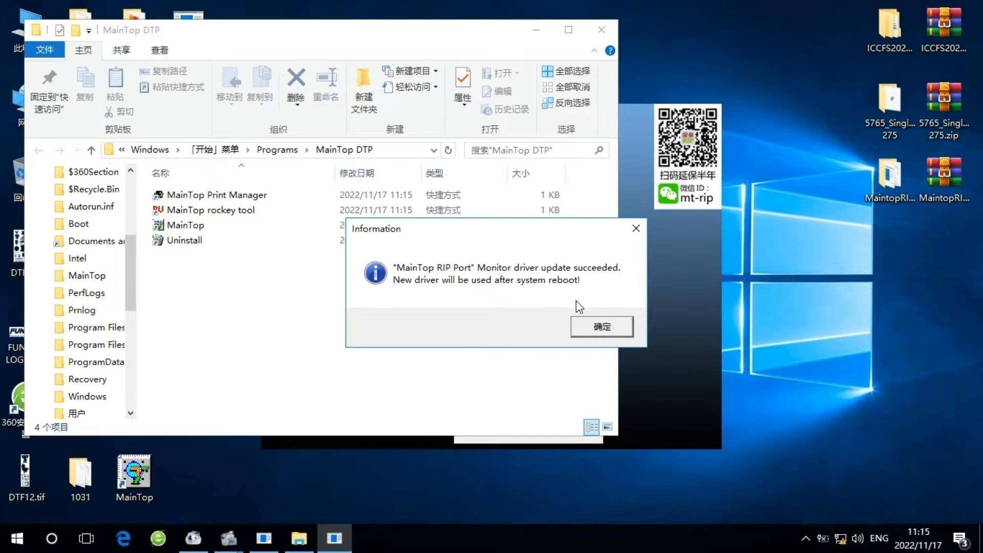
Acknowledge the MainTop RIP Port driver update and close the MainTop DTP shortcuts folder.
left_click(603, 328)
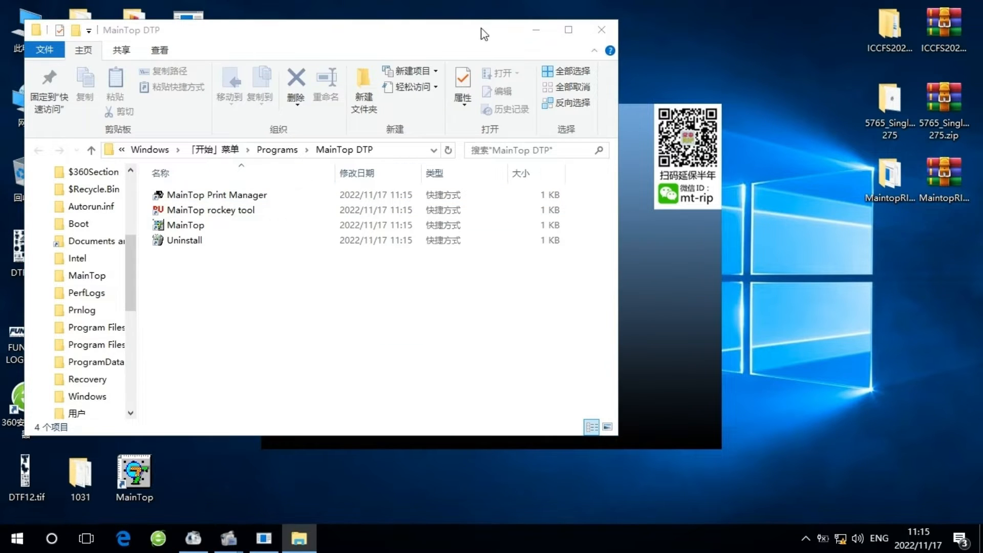
left_click_drag(481, 36, 740, 59)
left_click(154, 486)
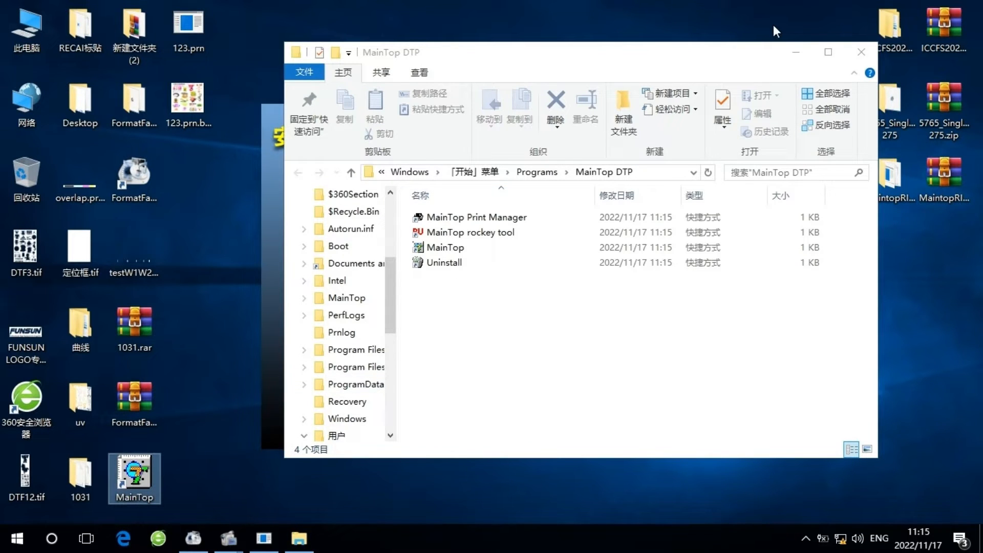
left_click(858, 50)
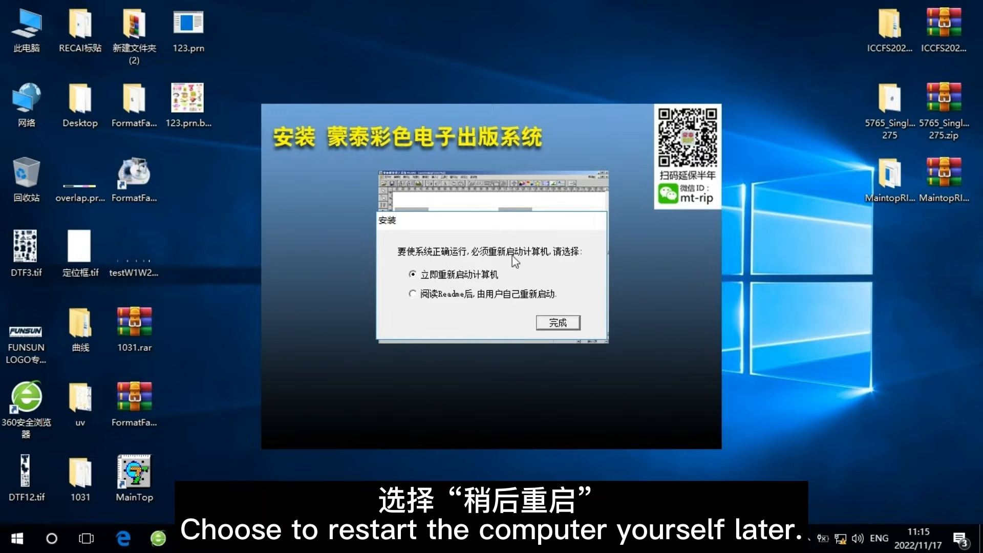
Finish the installation with the option to restart the computer manually after the Readme, and close READMEE.TXT.
left_click(423, 299)
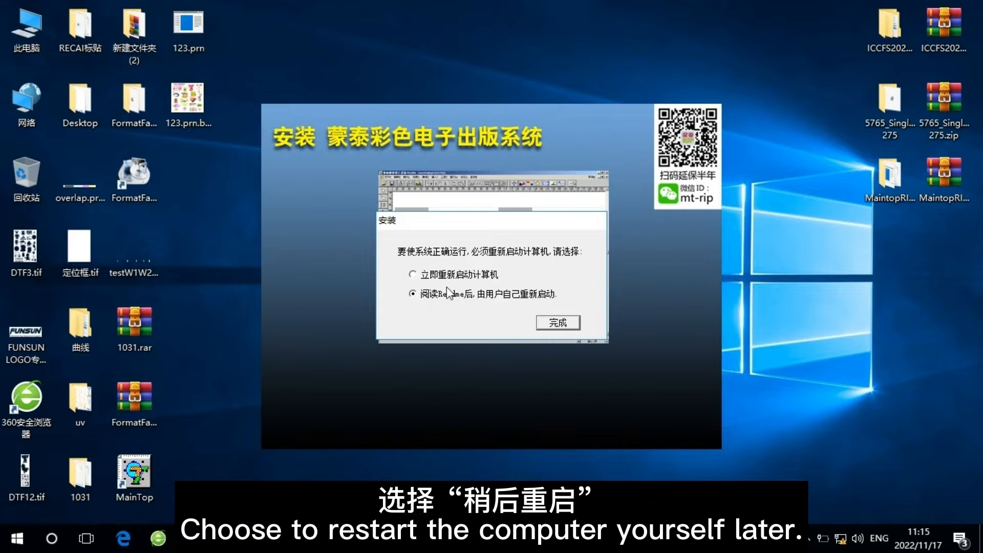
left_click(548, 324)
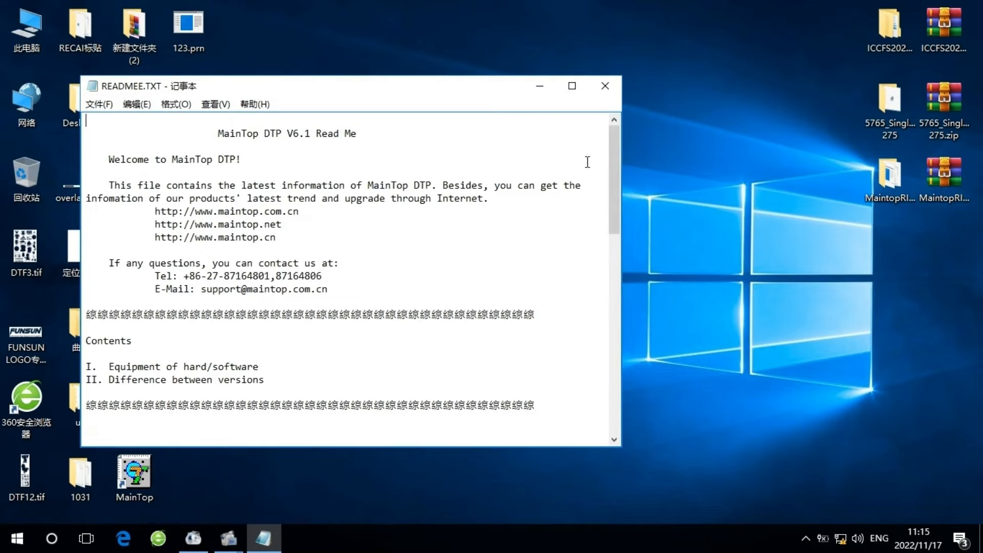
left_click(605, 87)
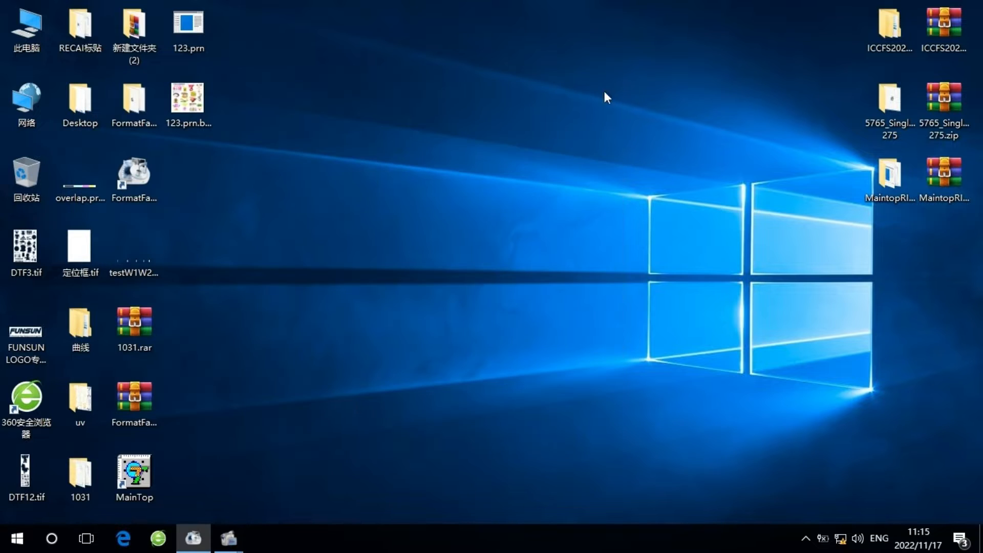
Move the MainTop desktop shortcut beside the extracted ICCFS202230DTF folder and launch MainTop DTP.
left_click_drag(149, 481, 837, 44)
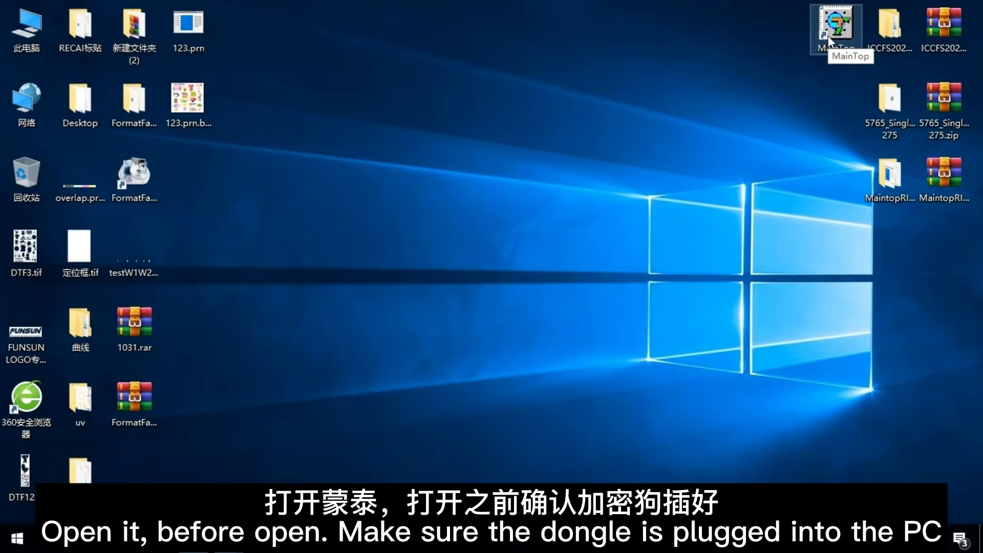
double_click(839, 32)
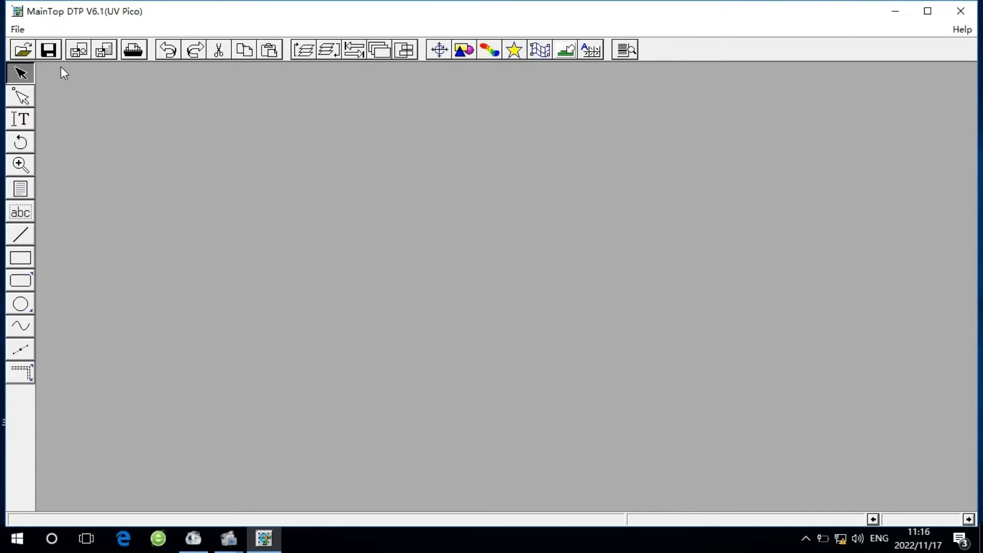
Start installing a custom MainTop printer from the printer setup.
left_click(23, 32)
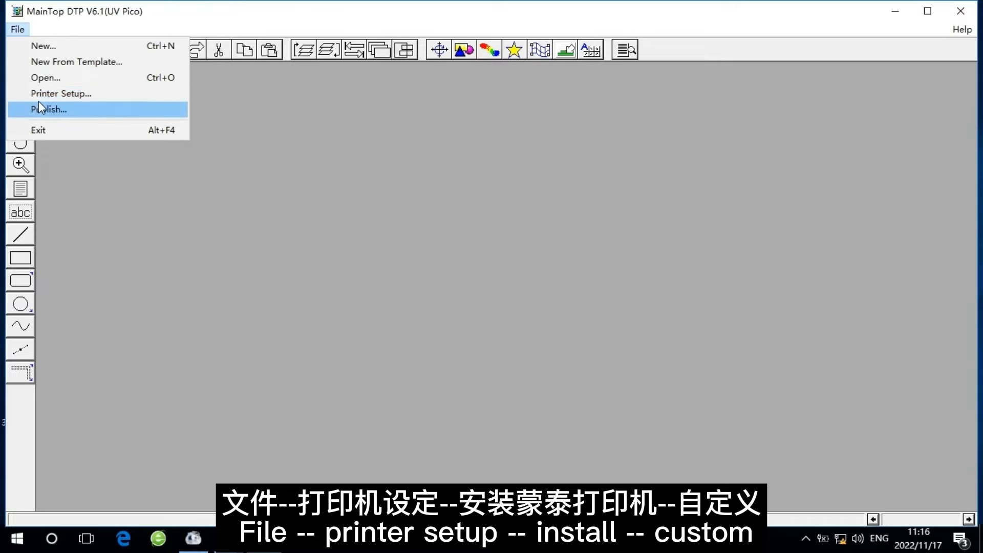
left_click(98, 95)
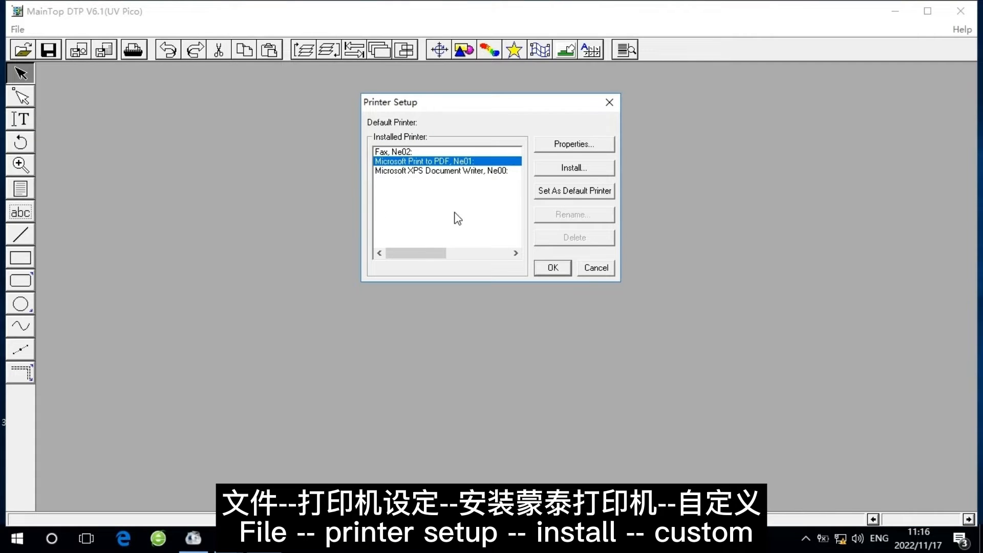
left_click(567, 170)
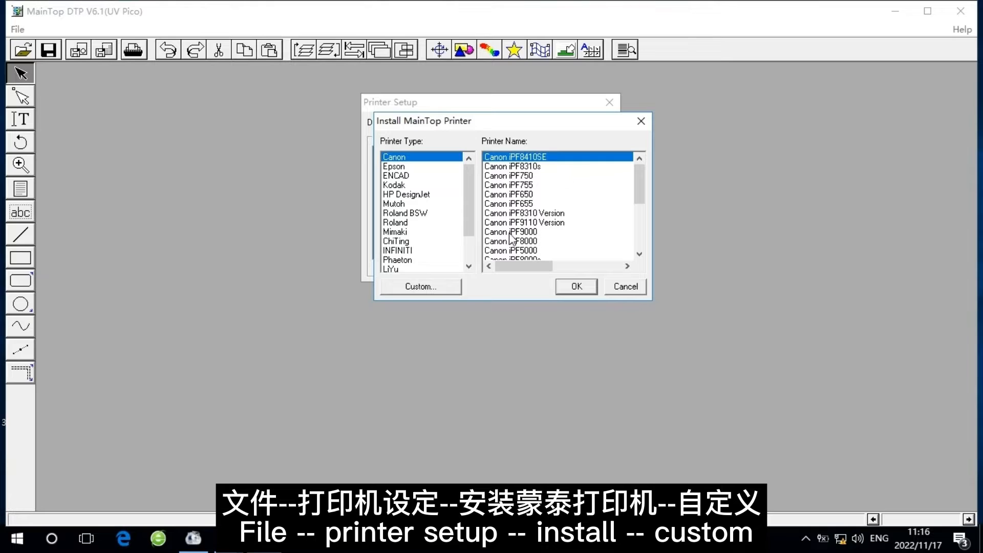
left_click(419, 288)
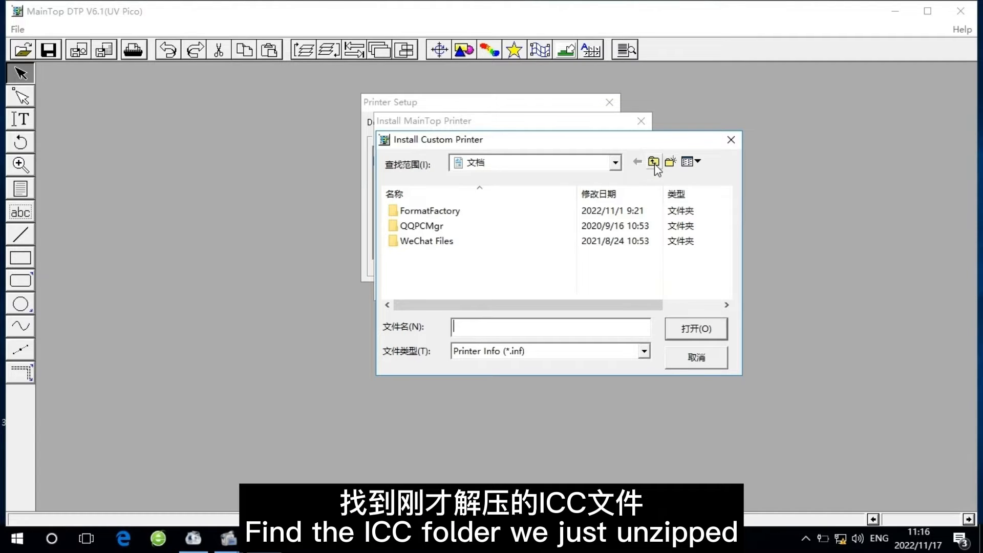
Install the custom printer from yfdx5.inf in the nested ICCFS202230DTF folder on the desktop.
left_click(655, 163)
left_click(654, 163)
left_click_drag(727, 213, 729, 270)
left_click(460, 262)
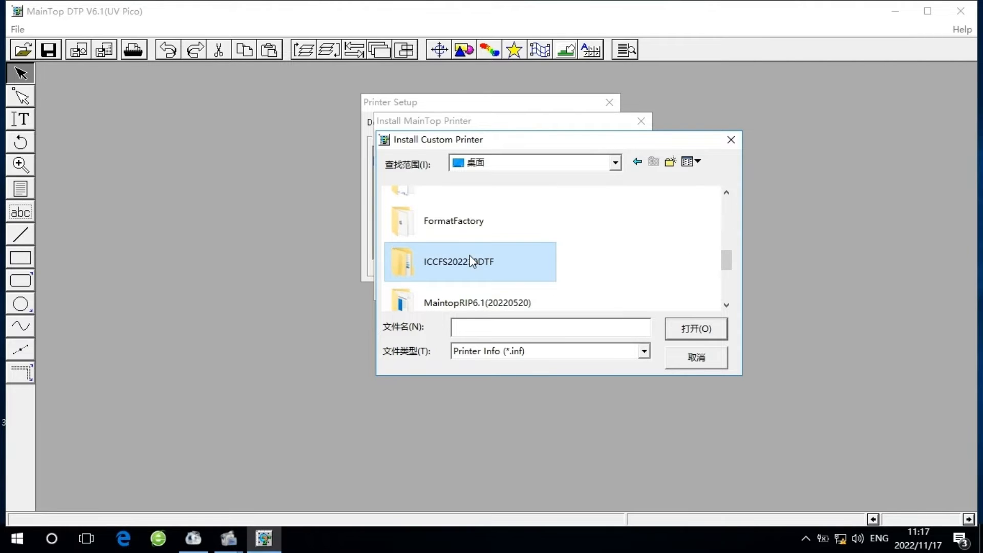
double_click(463, 272)
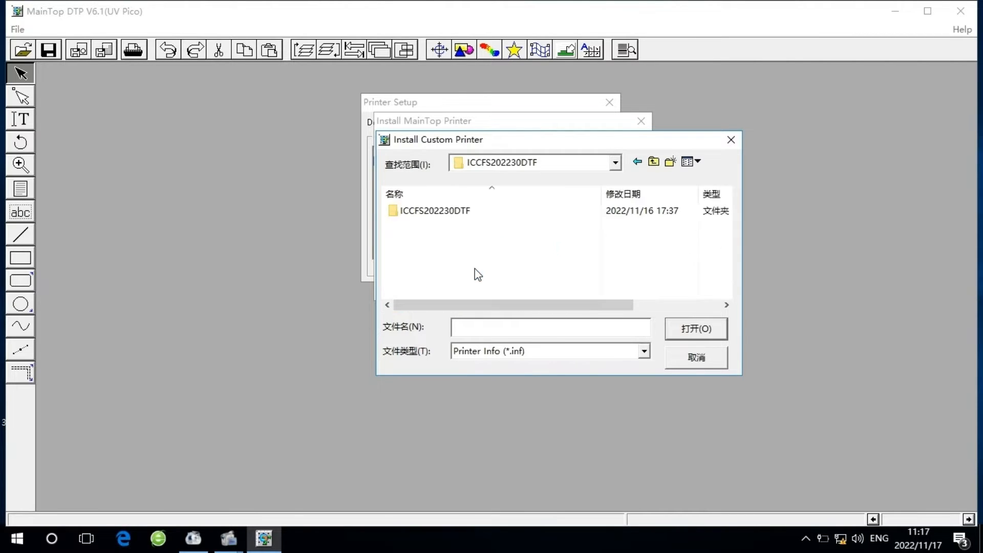
double_click(517, 211)
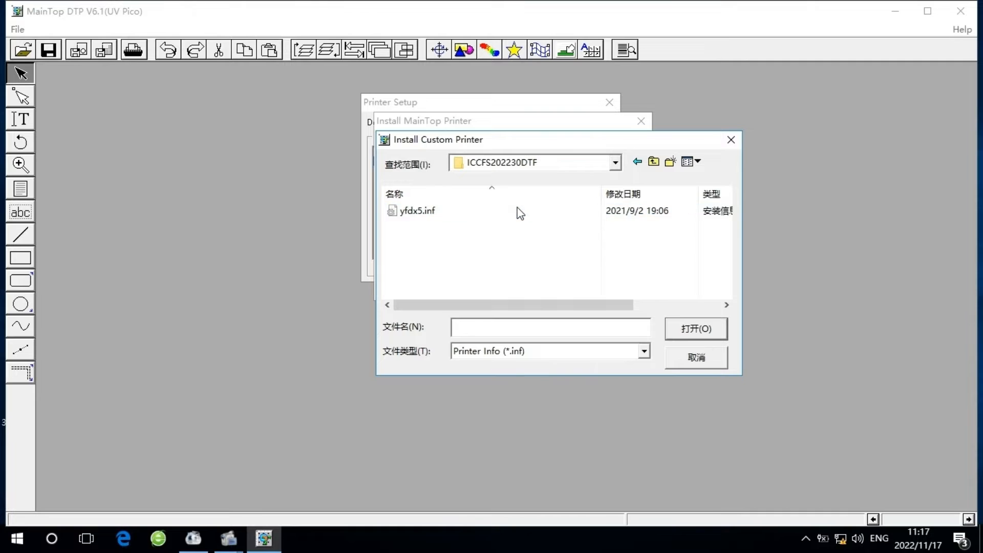
left_click(439, 212)
double_click(439, 212)
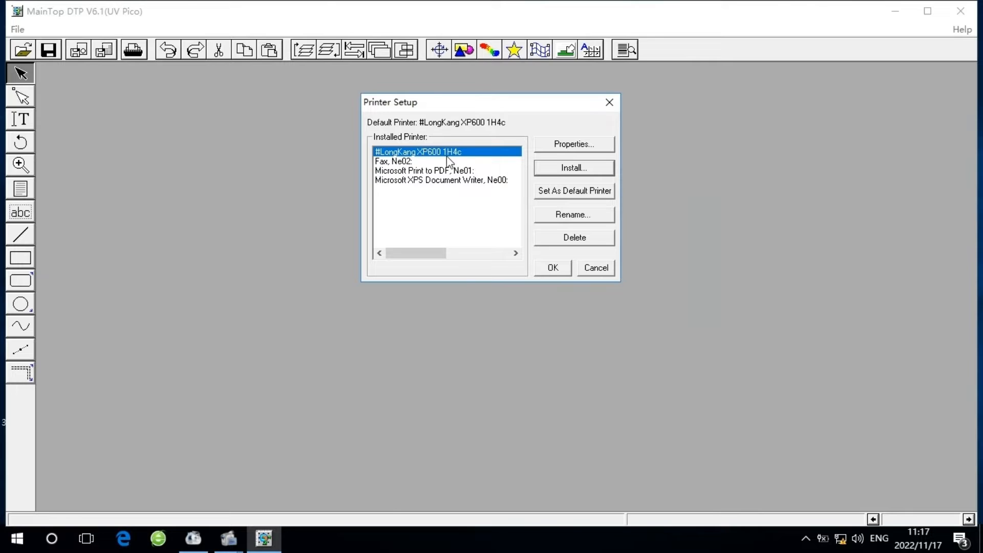
Set #LongKang XP600 1H4c as the default printer, accept the printer setup and minimize MainTop DTP.
left_click(580, 198)
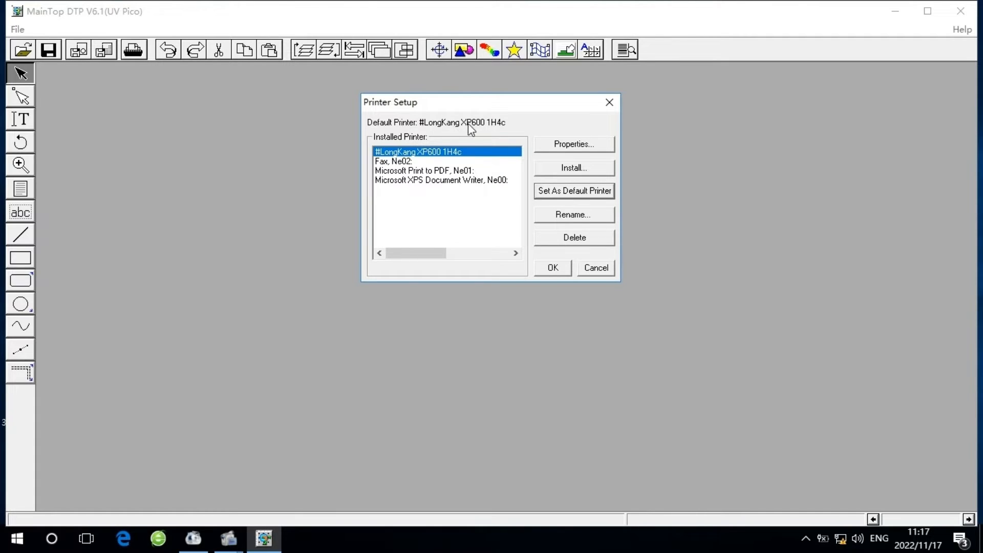
left_click(561, 272)
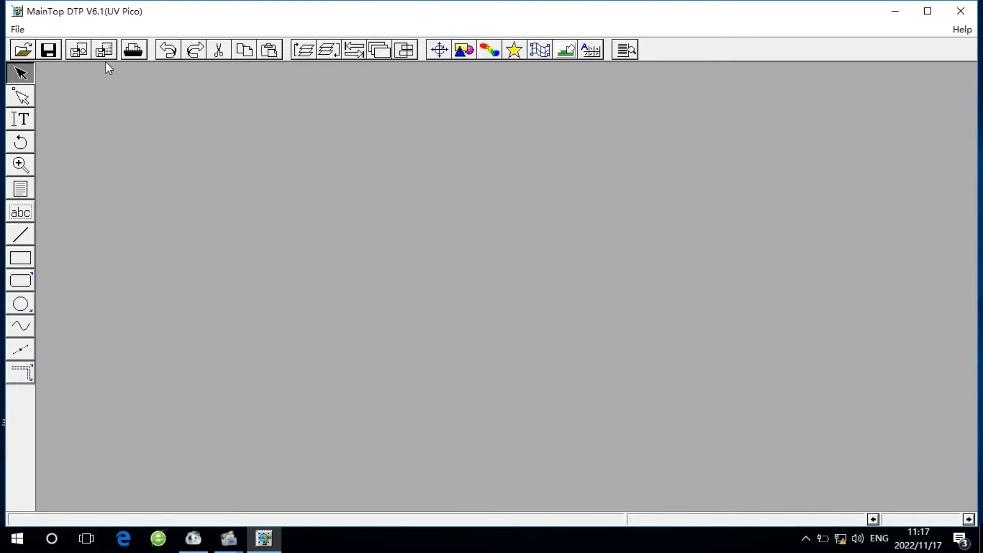
left_click(895, 11)
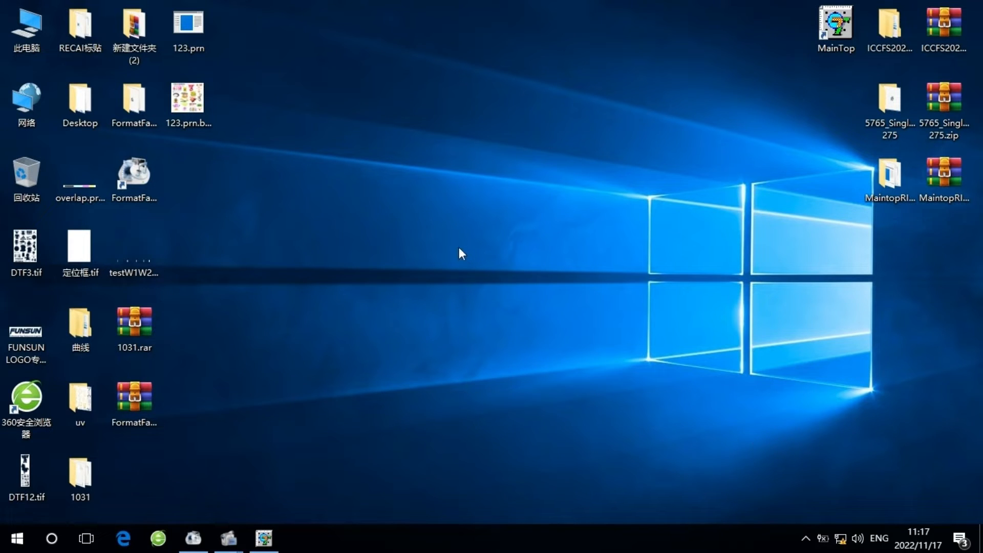
Search Windows Settings for 控制面板 (Control Panel), open it and close Settings.
left_click(17, 538)
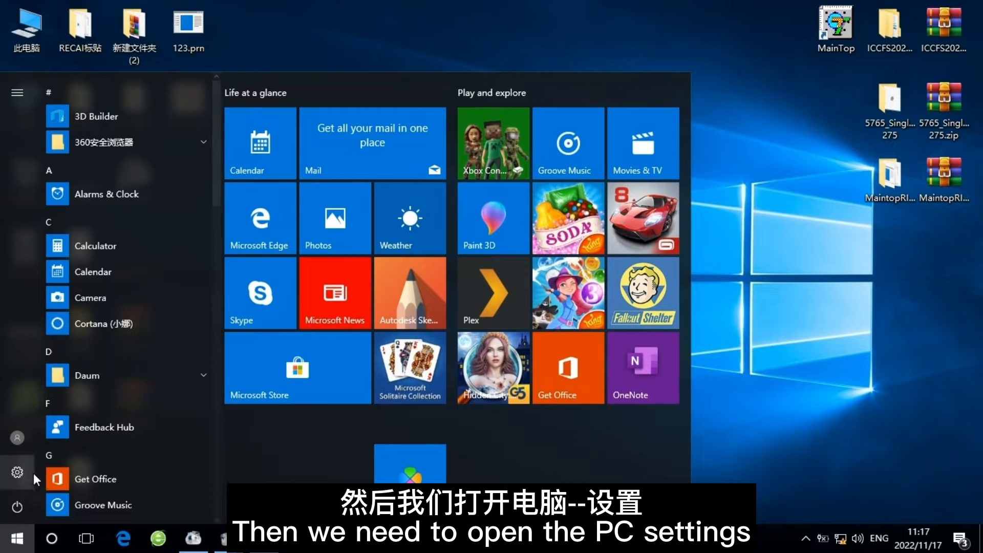
left_click(31, 475)
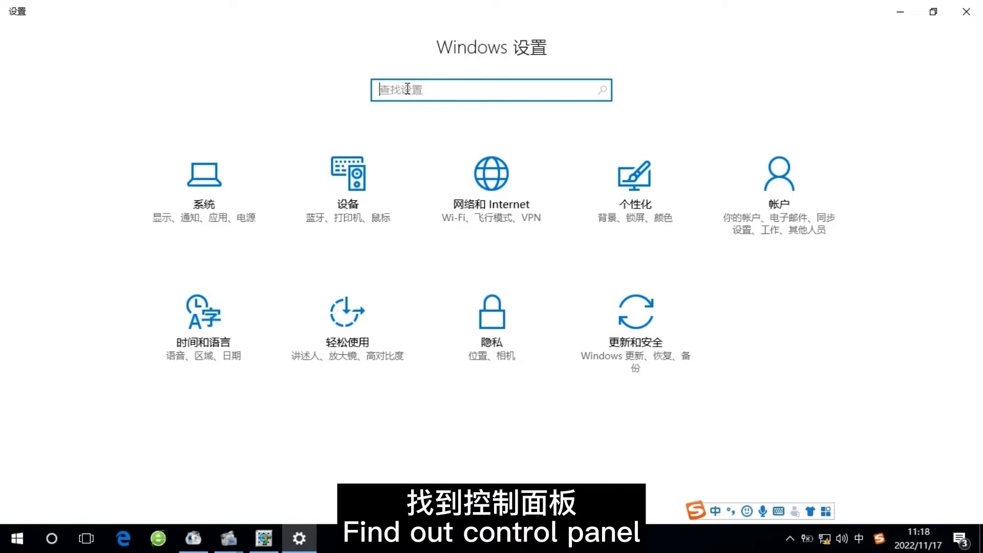
type("kon")
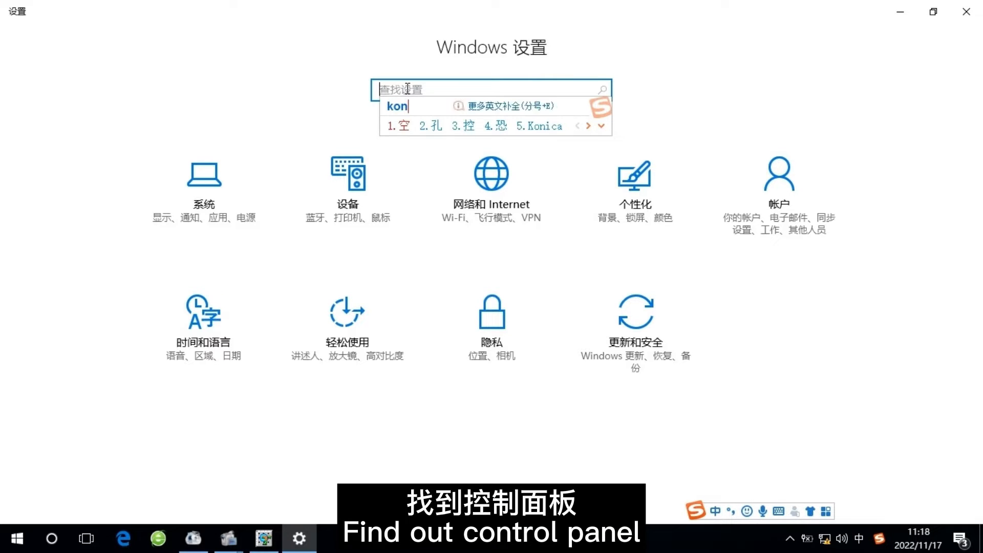
type("gzhi")
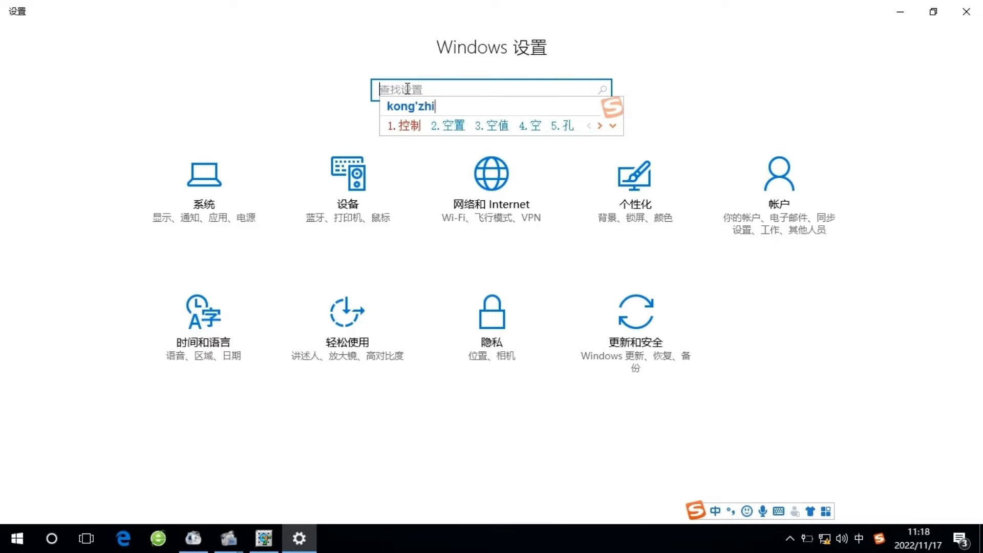
type("mian")
key("space")
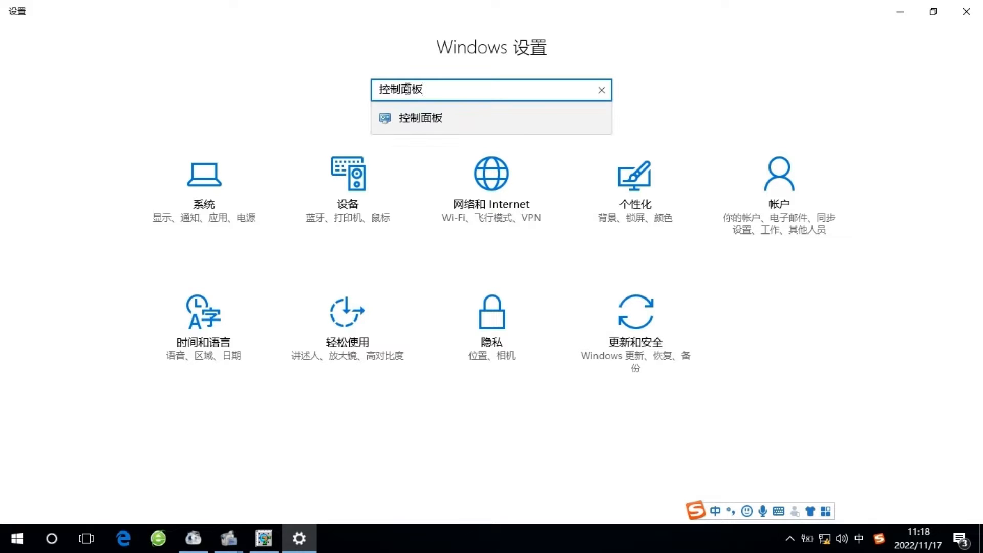
left_click(410, 117)
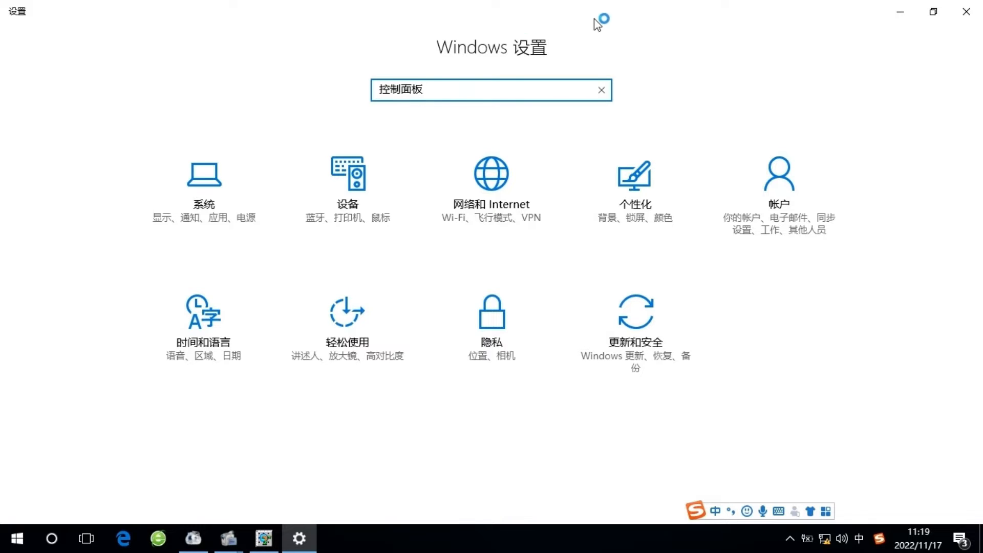
left_click(966, 11)
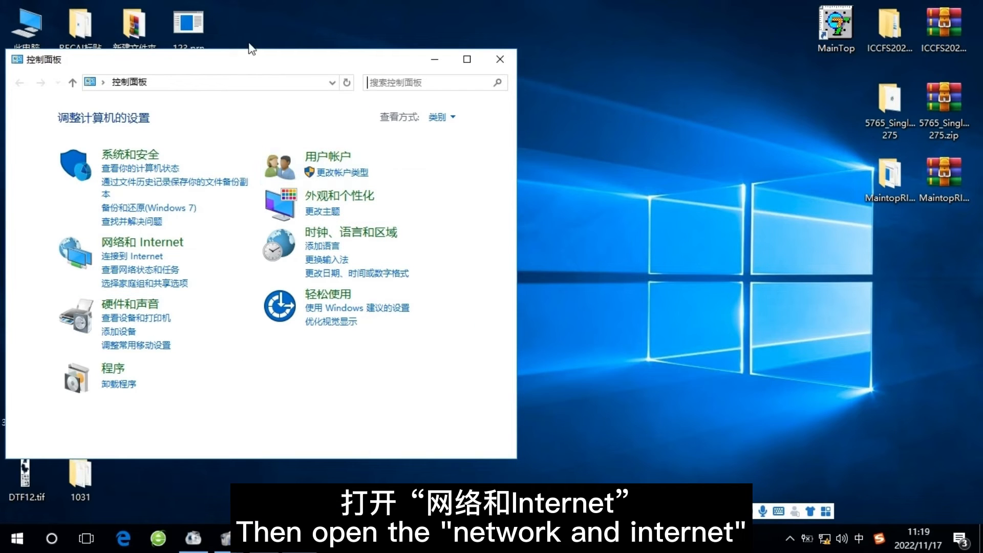
Open the Network and Sharing Center (网络和共享中心) and move its window higher on the desktop.
left_click_drag(250, 63, 476, 137)
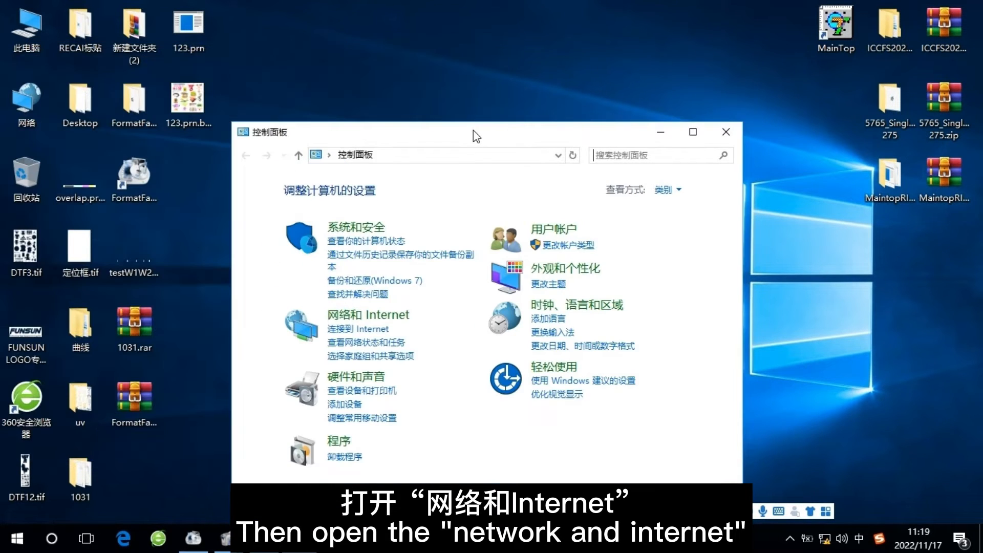
left_click(358, 318)
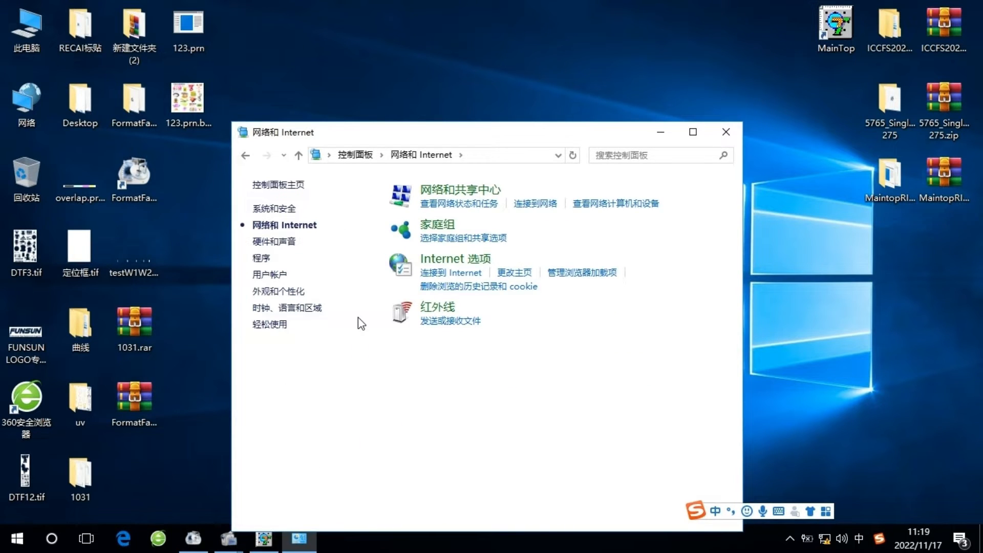
left_click(458, 207)
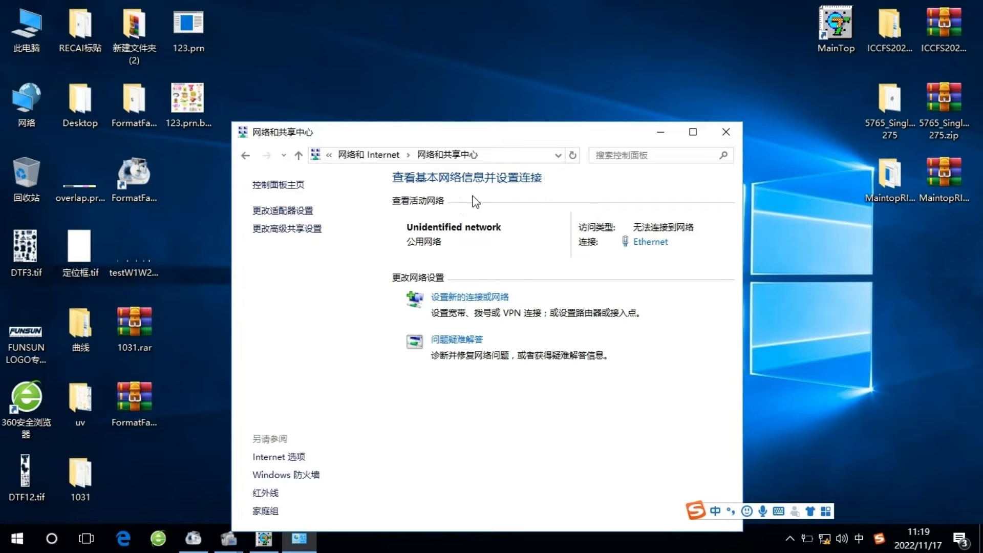
left_click_drag(546, 136, 564, 31)
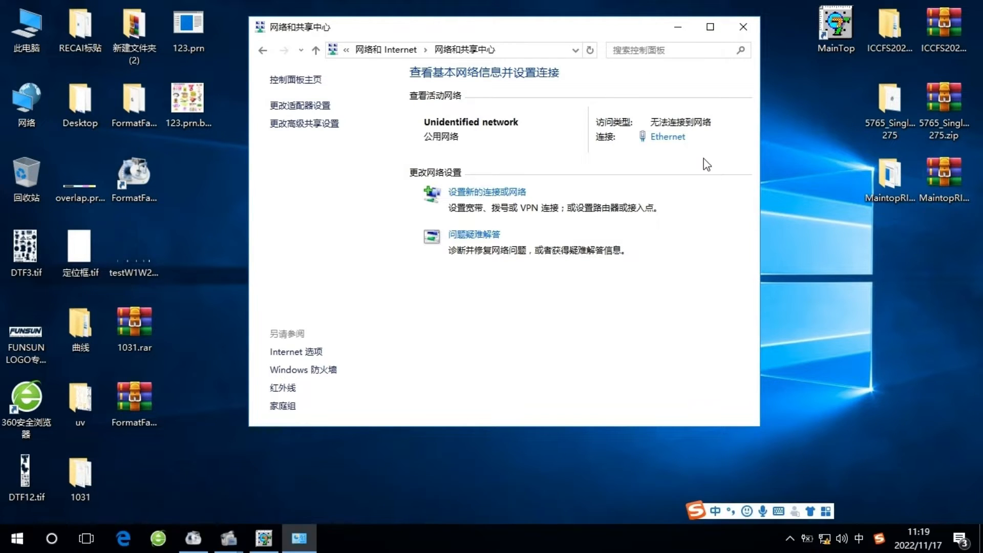
Open the advanced (高级) properties of the Ethernet connection's Realtek PCIe GBE Family Controller.
left_click(664, 138)
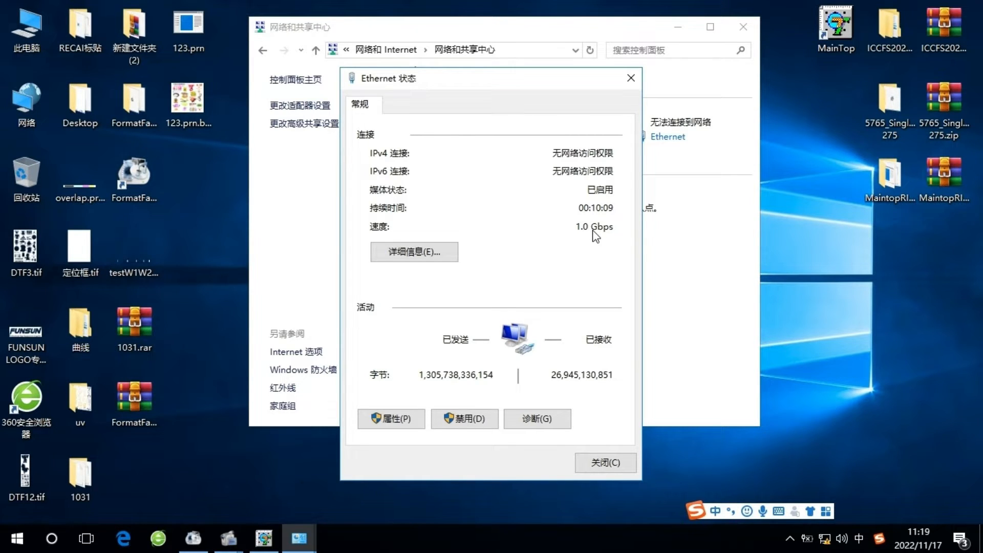
left_click(405, 420)
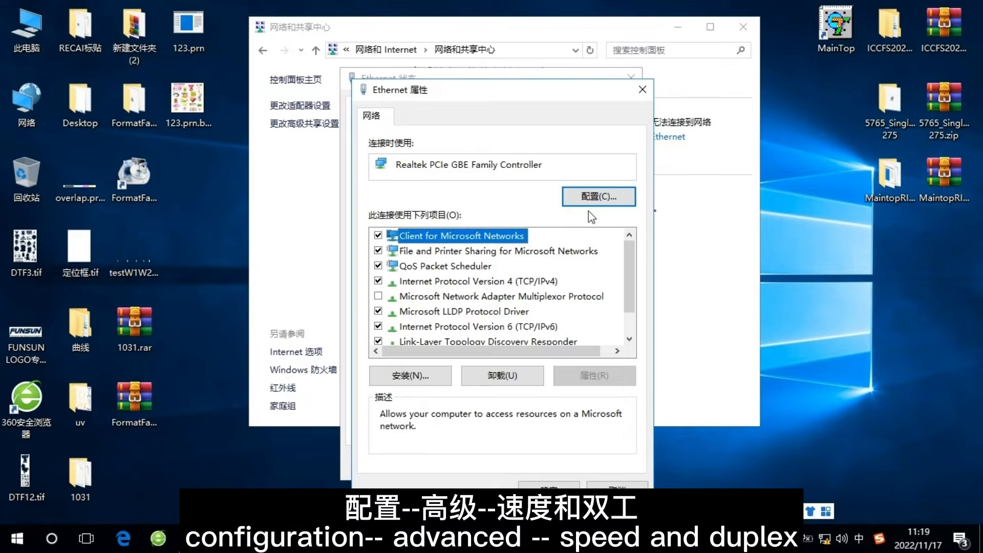
left_click(601, 201)
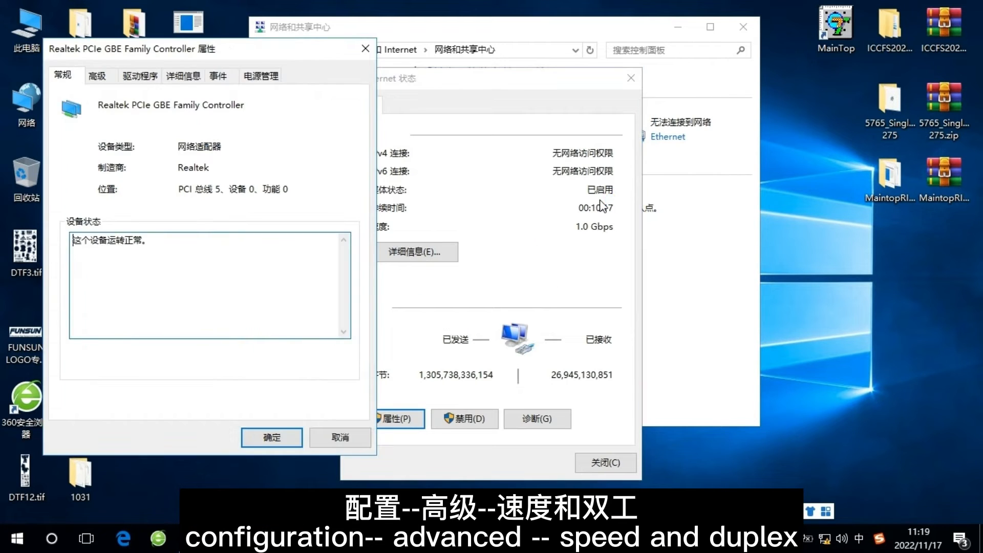
left_click(98, 75)
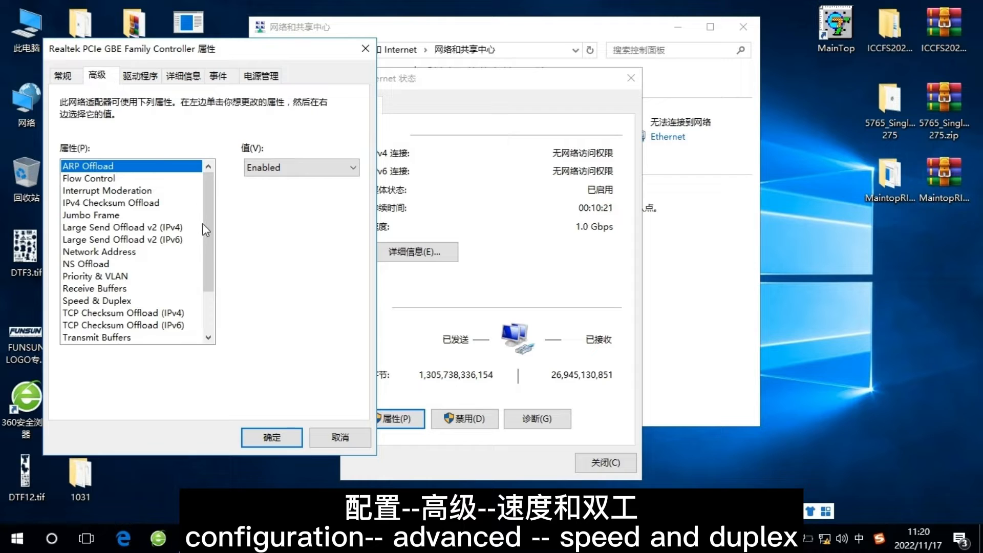
Set the adapter's Speed & Duplex to 1.0 Gbps Full Duplex, apply it and close the Ethernet status window.
scroll(211, 233, "down", 2)
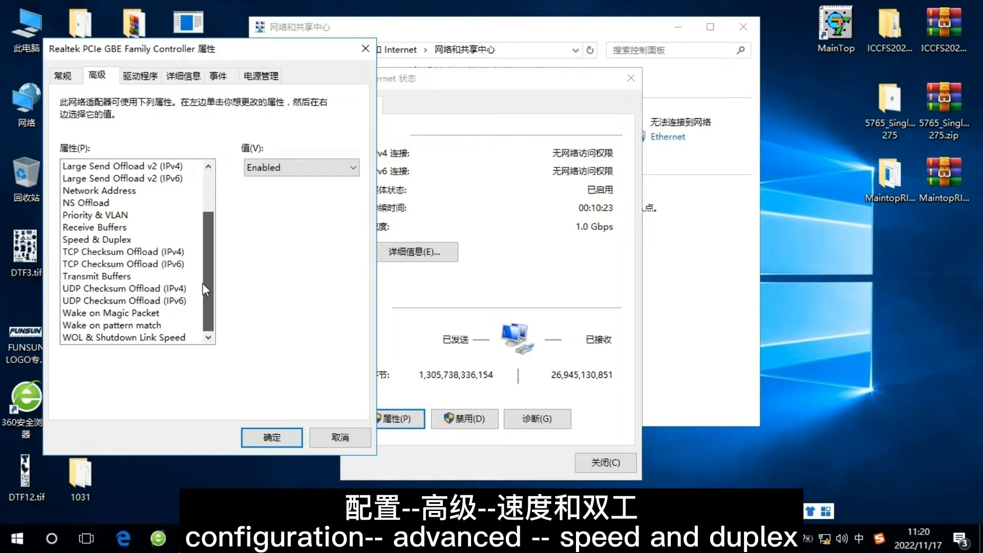
scroll(204, 263, "up", 2)
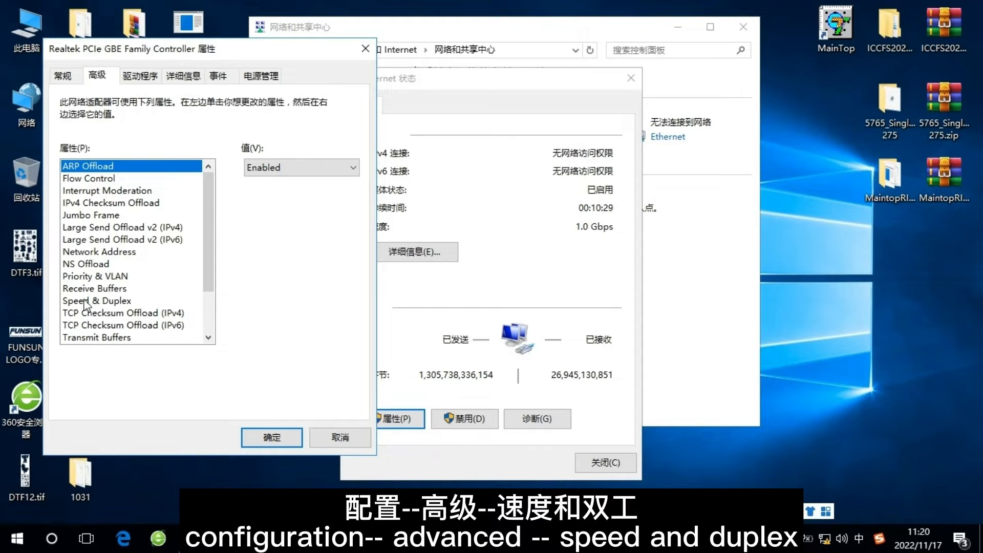
left_click(106, 303)
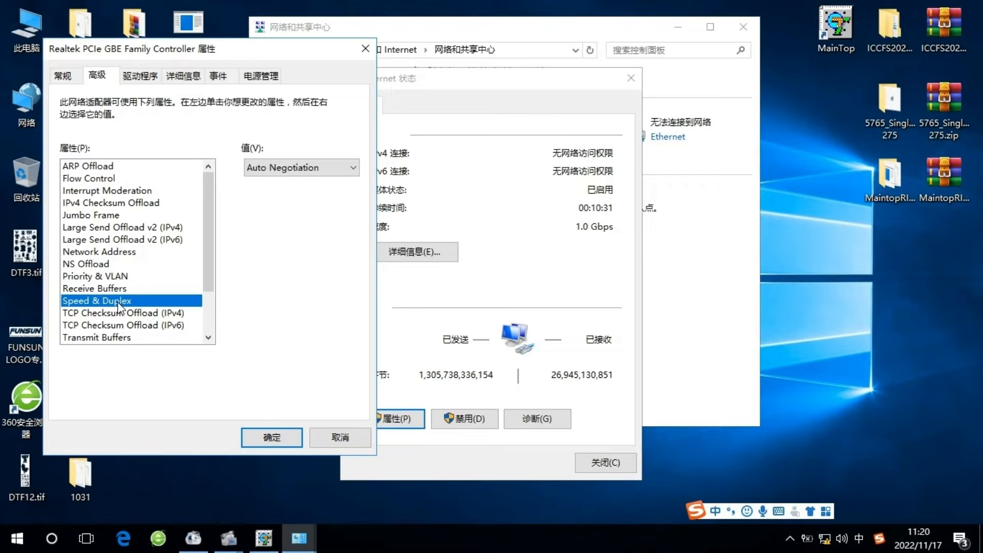
left_click(327, 167)
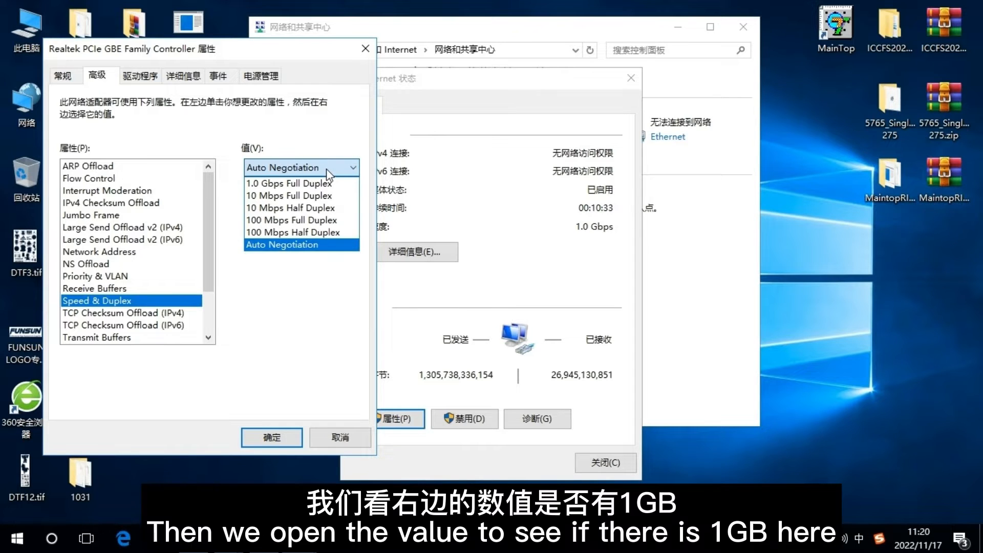
left_click(259, 186)
left_click(263, 433)
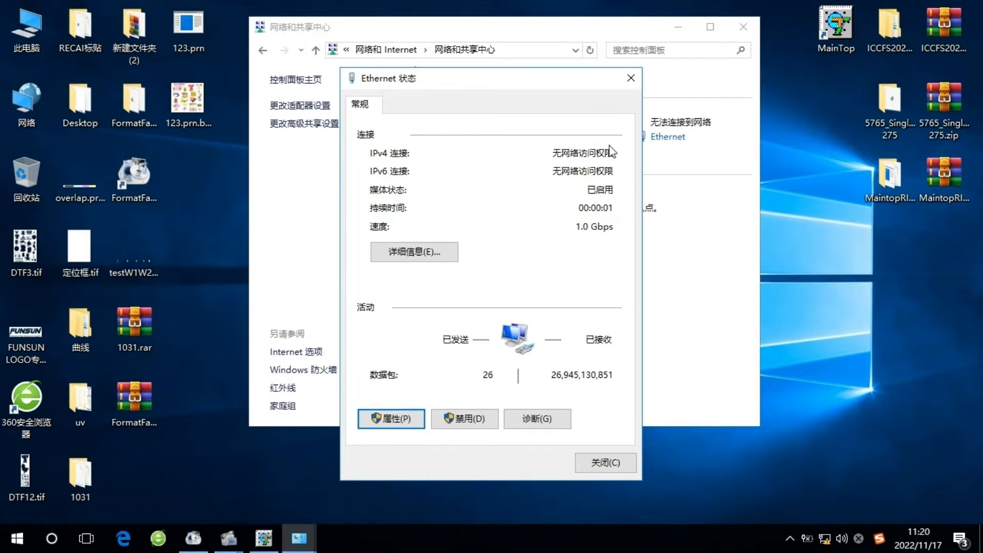
left_click(630, 77)
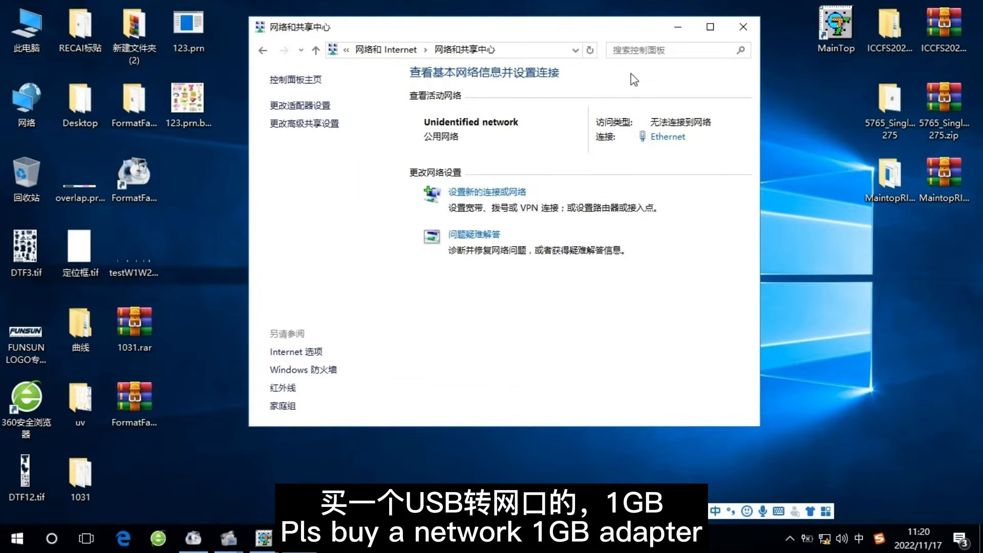
Review the Ethernet connection's TCP/IPv4 address and DNS settings, accept them and minimise the Network and Sharing Center.
left_click(667, 137)
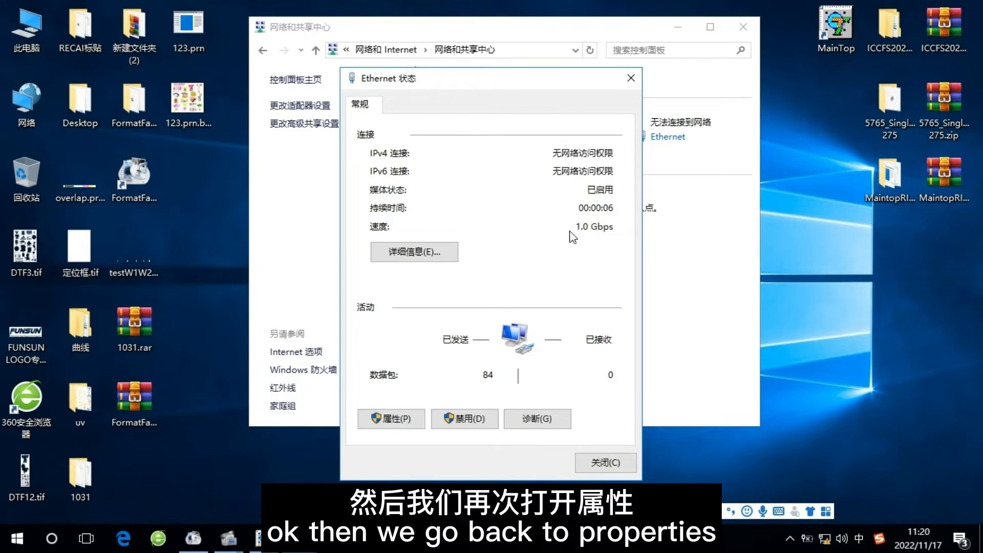
left_click(364, 418)
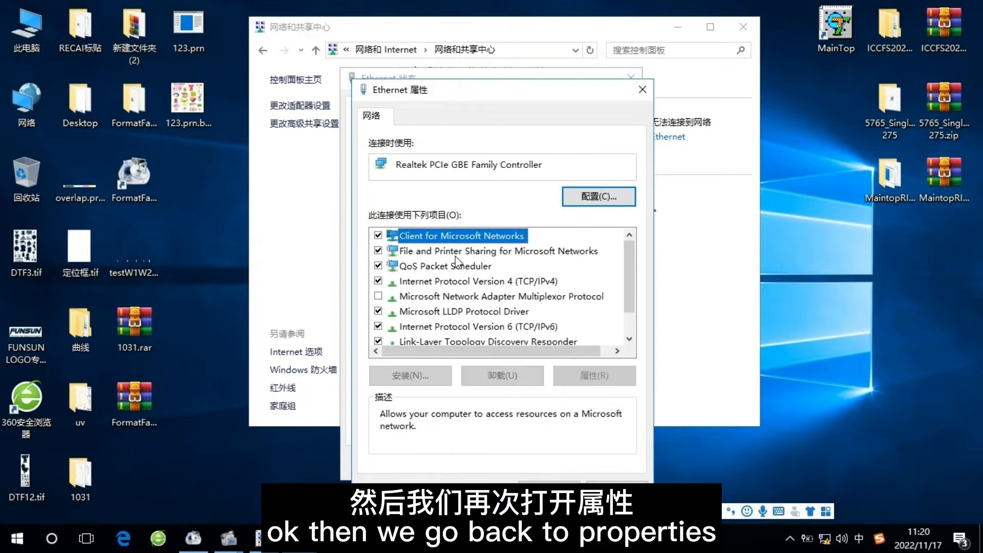
double_click(469, 281)
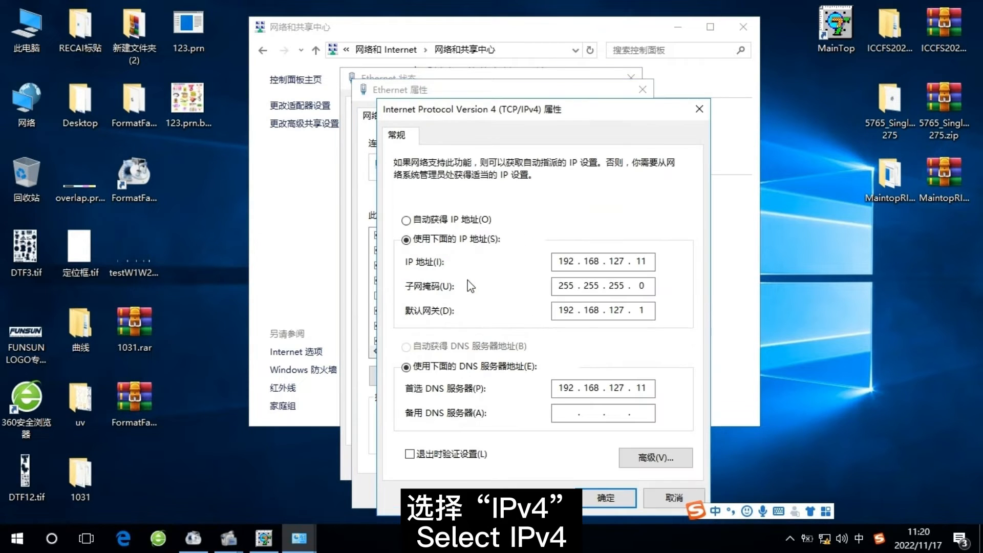
left_click_drag(556, 116, 722, 92)
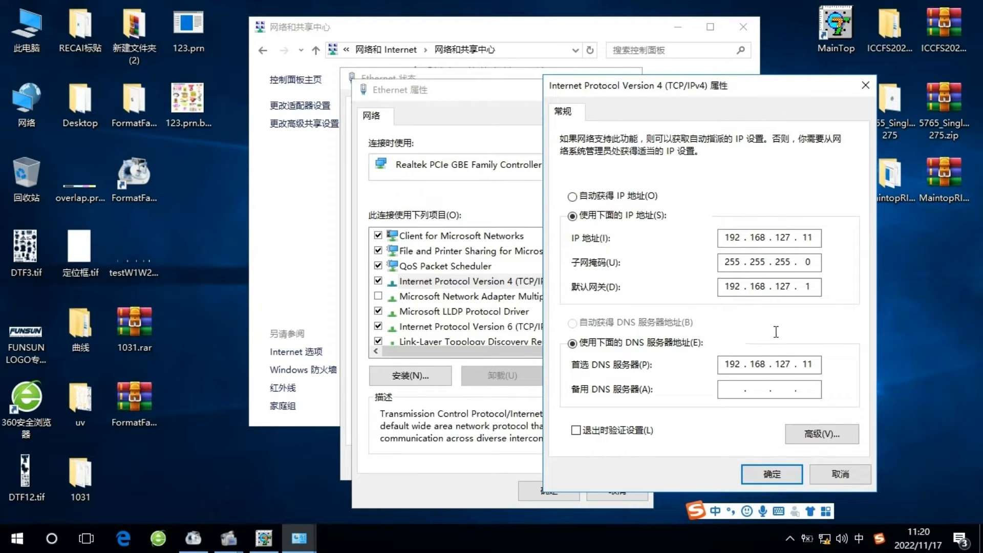
left_click(775, 481)
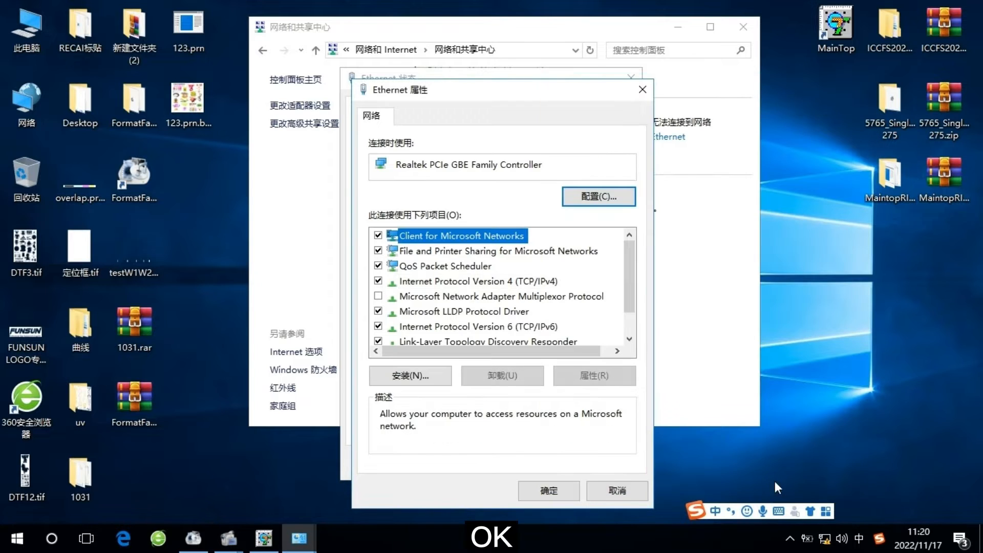
left_click(547, 494)
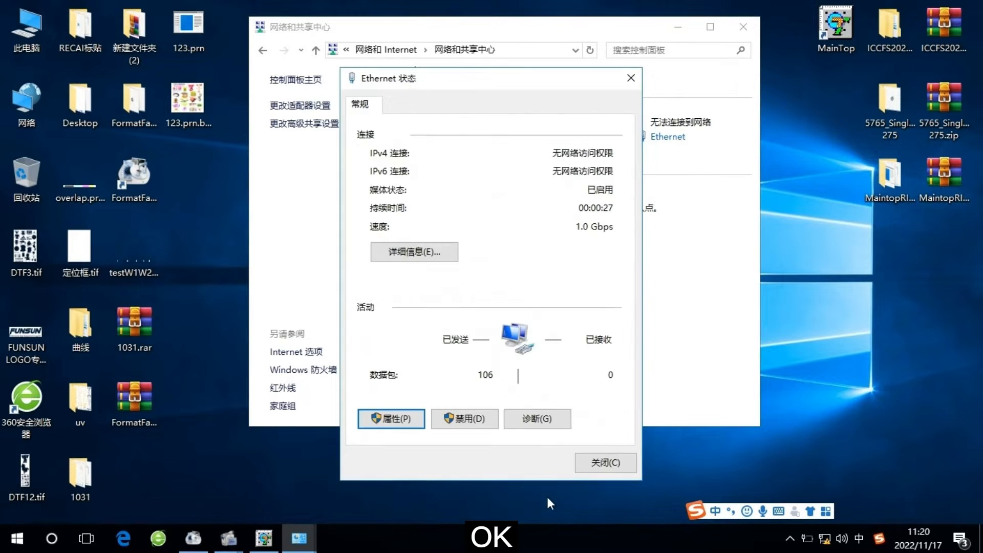
left_click(584, 465)
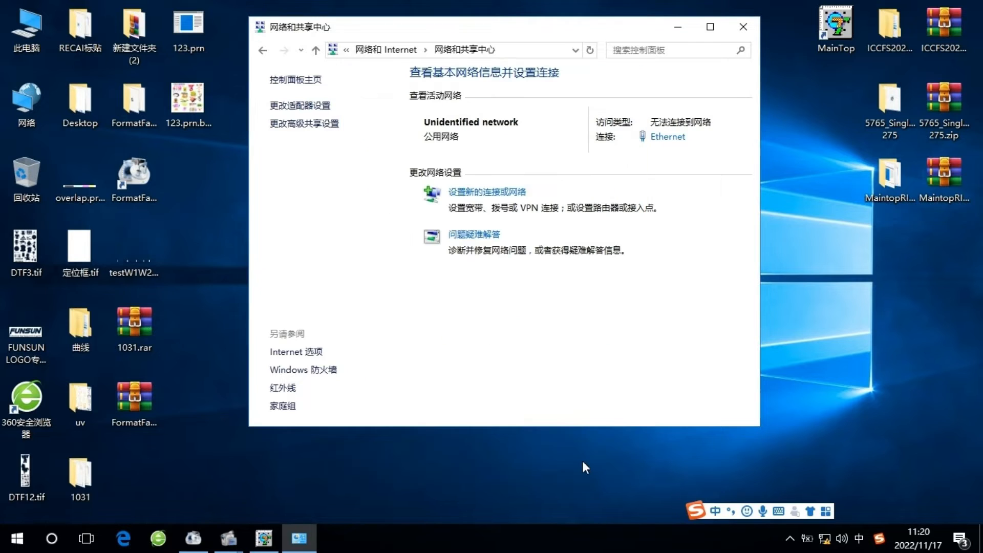
left_click(677, 28)
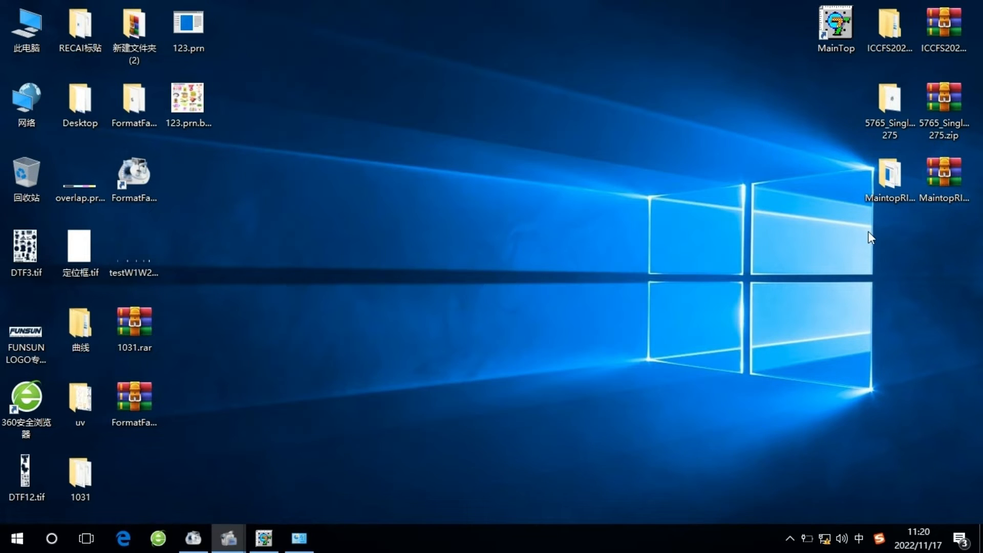
Start the PrintExp_V5.7.6.5.42.Single installer from the 5765_Single_20220530DAIQINGXI 275 folder, choosing English as the setup language.
left_click(893, 107)
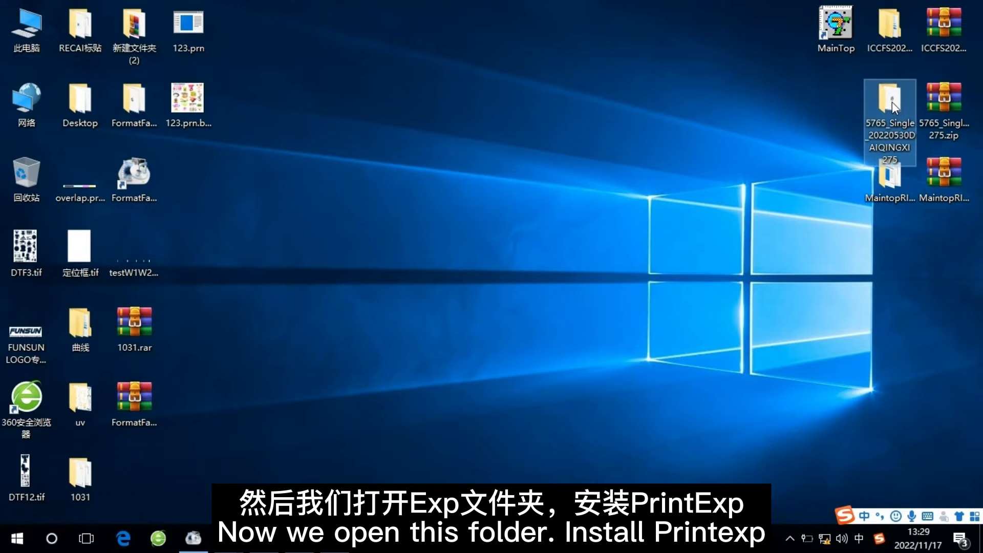
double_click(893, 106)
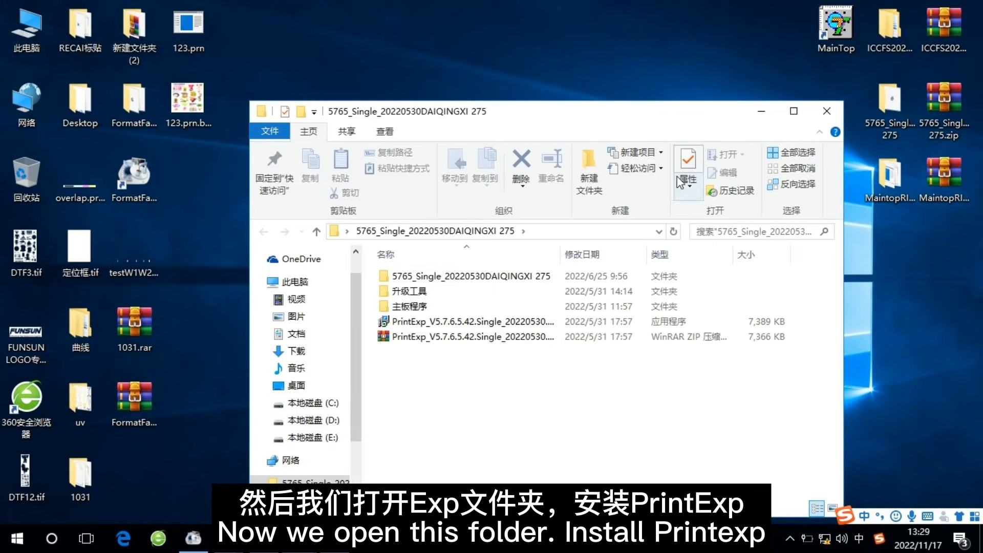
double_click(485, 323)
left_click(492, 276)
left_click(494, 286)
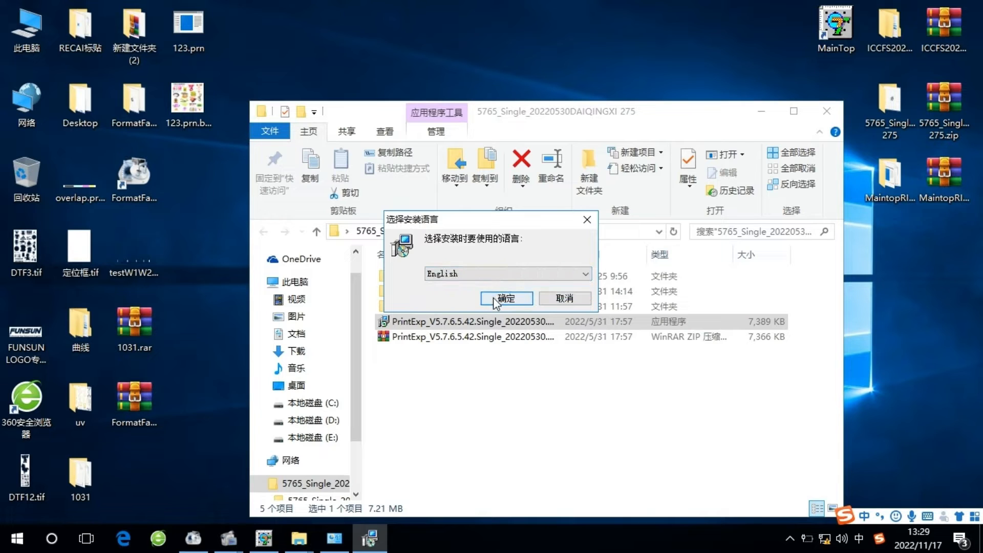
left_click(496, 302)
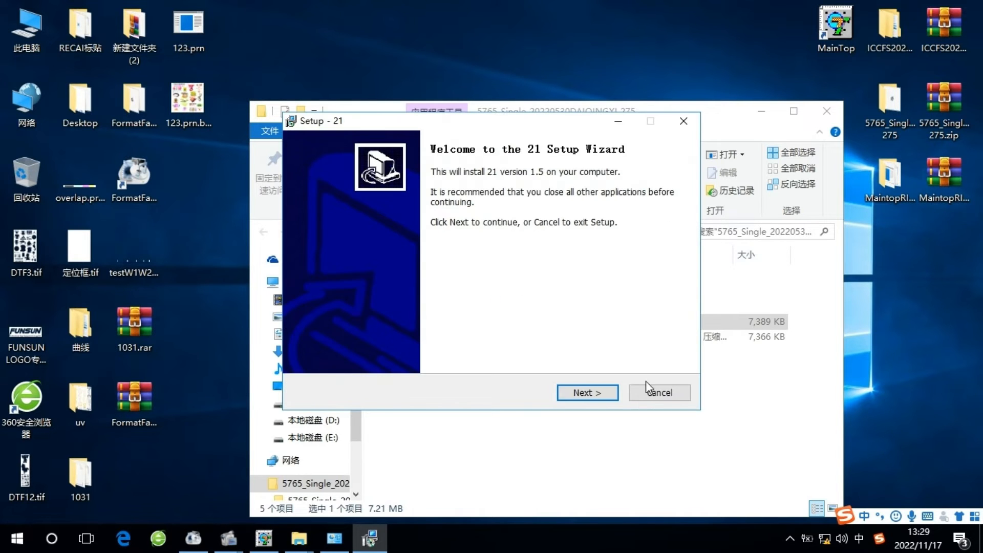
Complete the 21 setup wizard with its default options, leave Launch 21 unchecked and minimise the installer's folder.
left_click(615, 395)
left_click(615, 395)
left_click(616, 395)
left_click(614, 393)
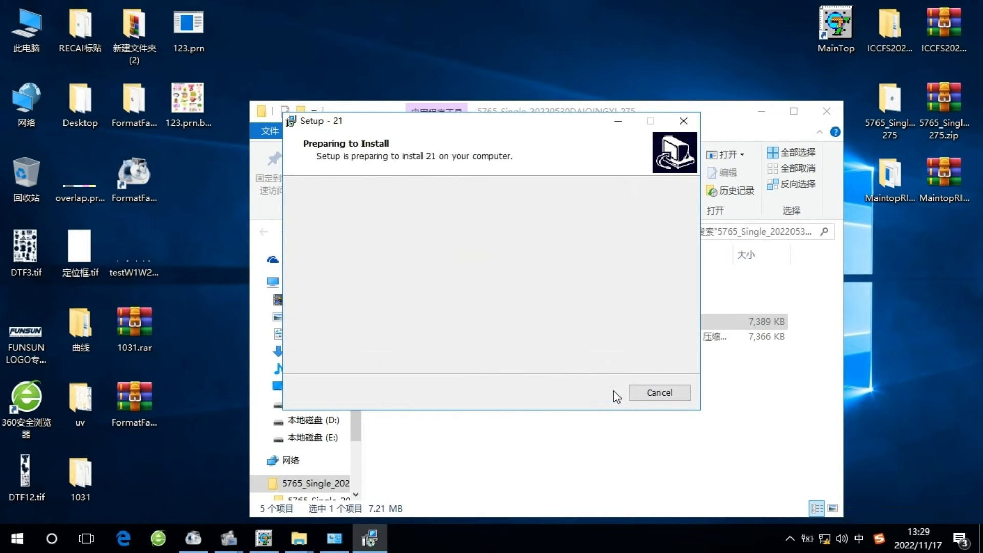
left_click(764, 115)
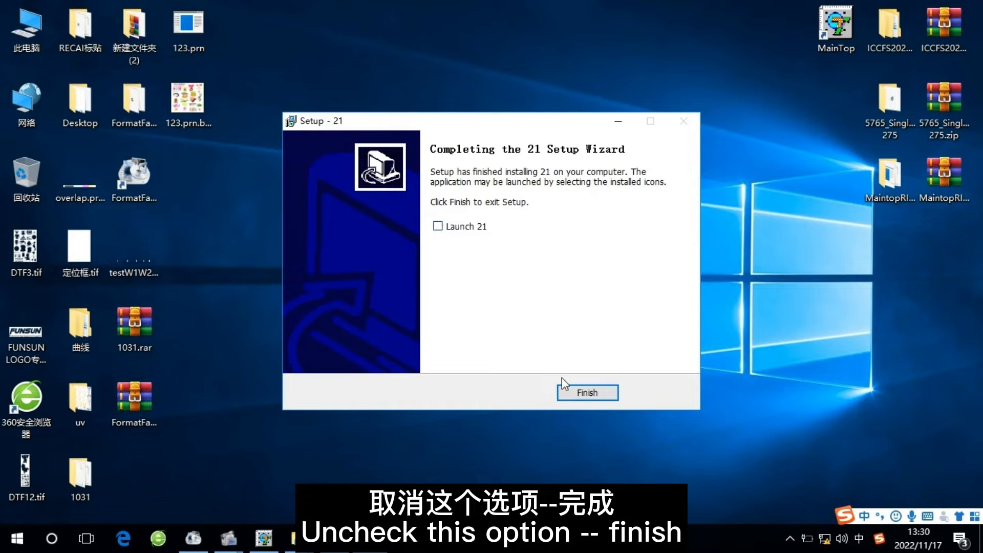
left_click(574, 392)
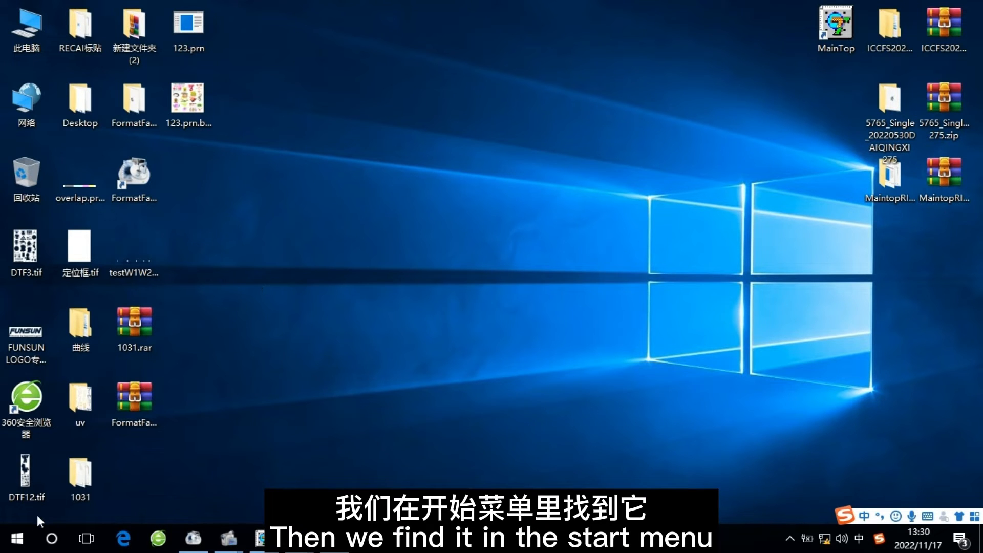
Find program 21 under PrintExp_V5.7.6.5.42.Single in the installed apps and open its file location.
left_click(23, 541)
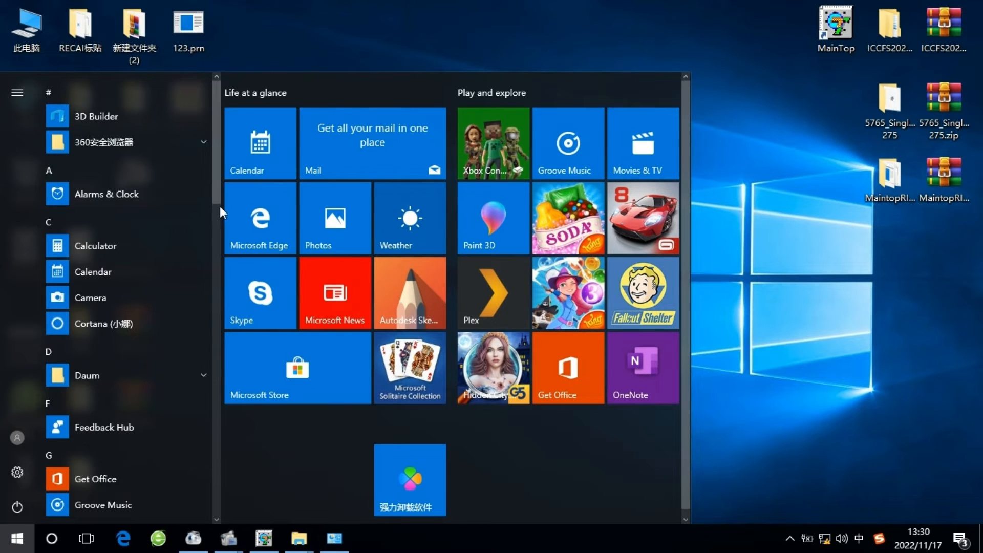
left_click_drag(218, 201, 201, 401)
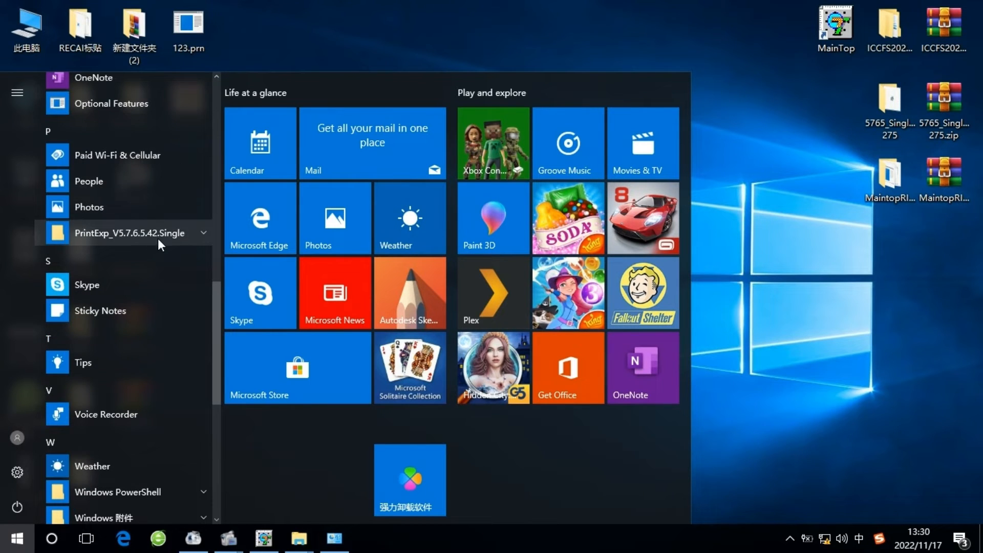
left_click(201, 235)
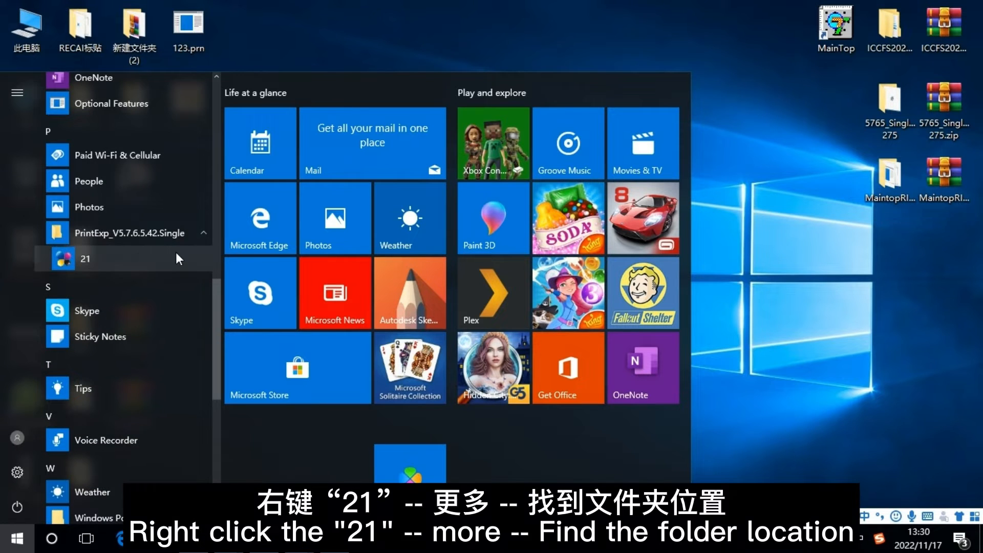
right_click(176, 253)
mouse_move(242, 296)
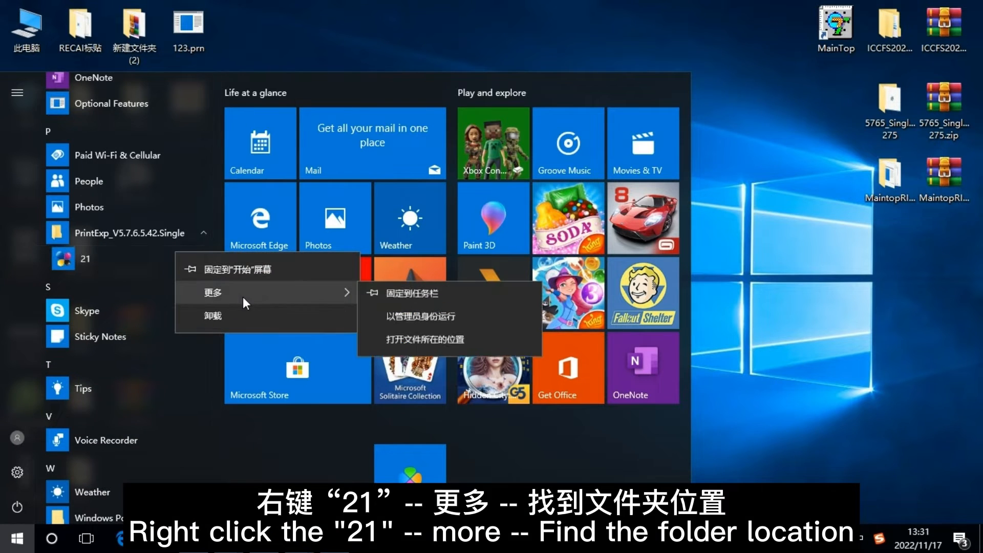
left_click(419, 345)
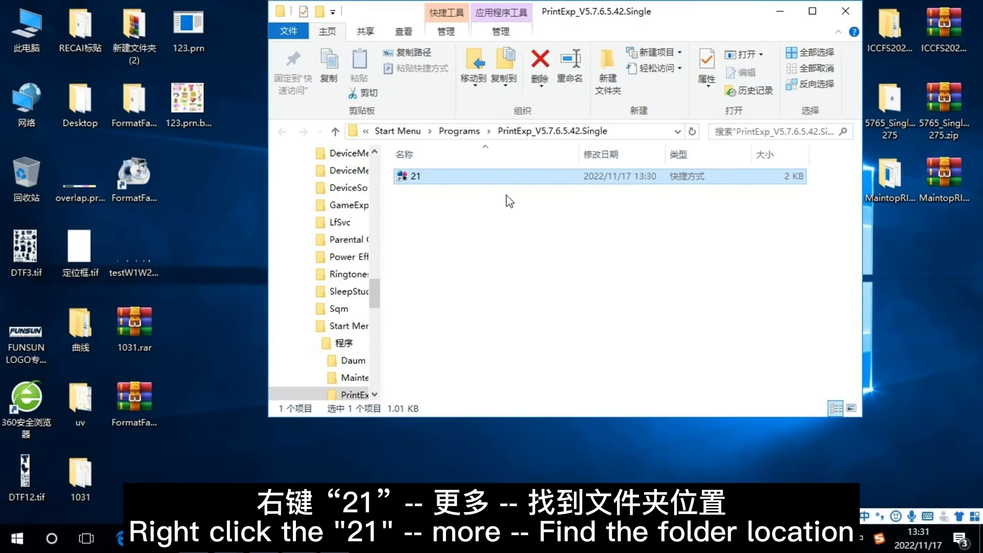
Send the 21 shortcut to the desktop (桌面快捷方式) and close the PrintExp_V5.7.6.5.42.Single folder.
right_click(535, 174)
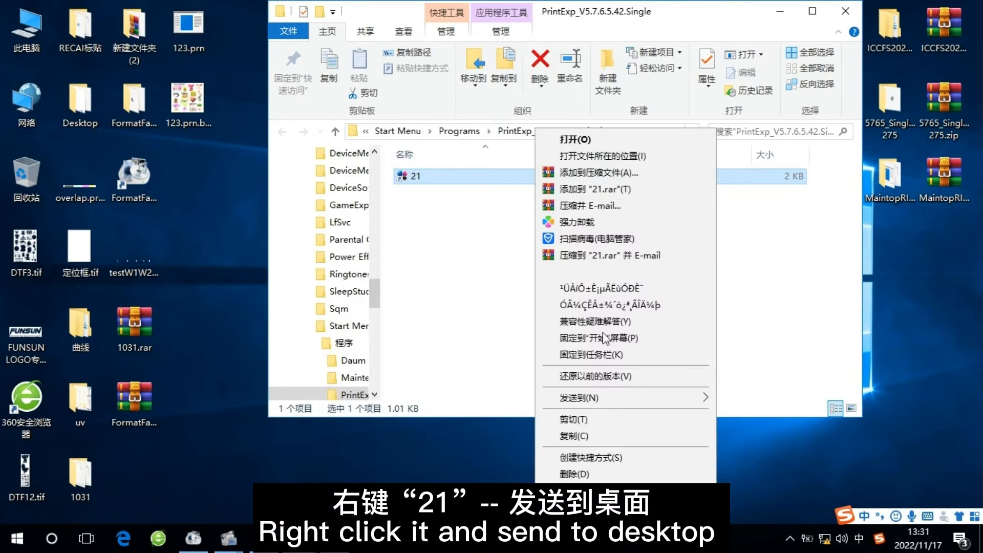
mouse_move(628, 400)
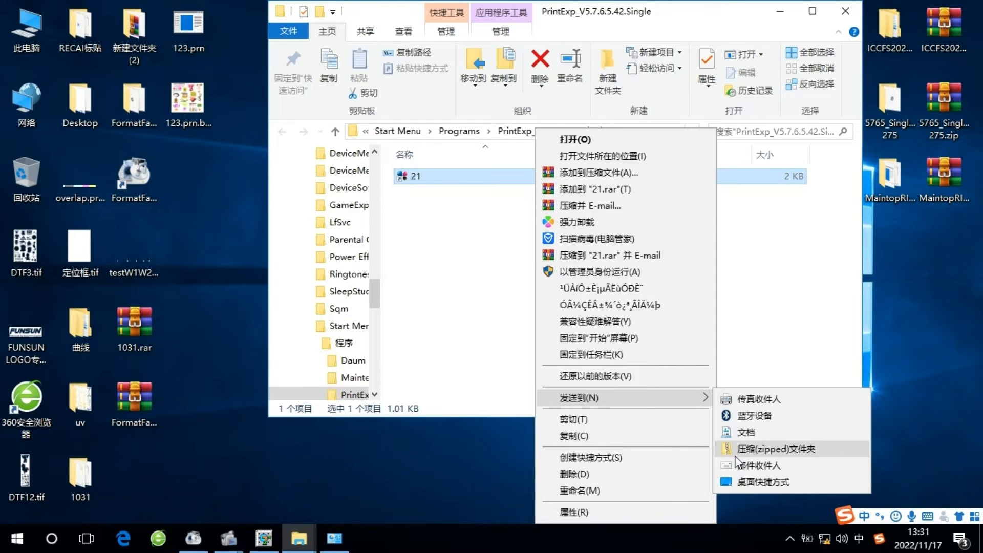
left_click(740, 482)
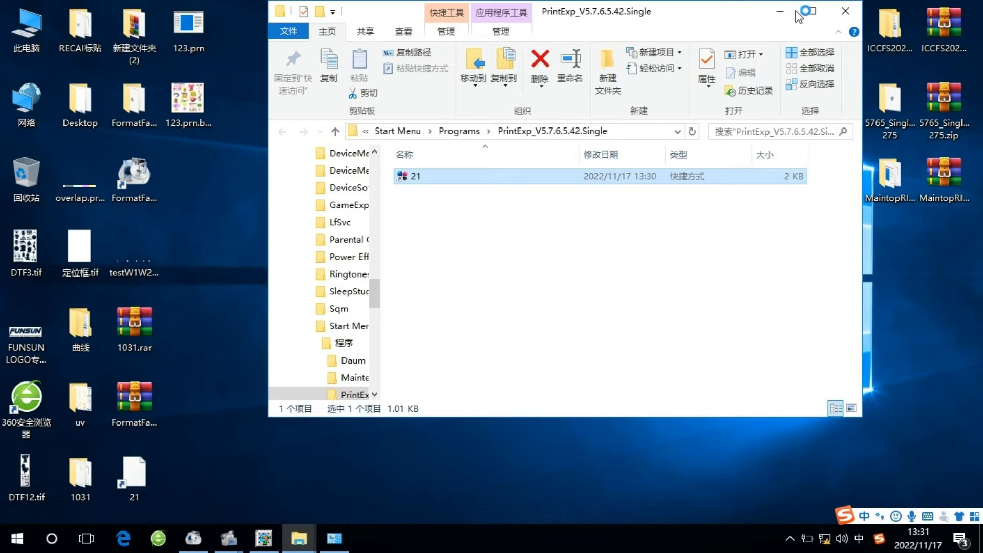
left_click(845, 11)
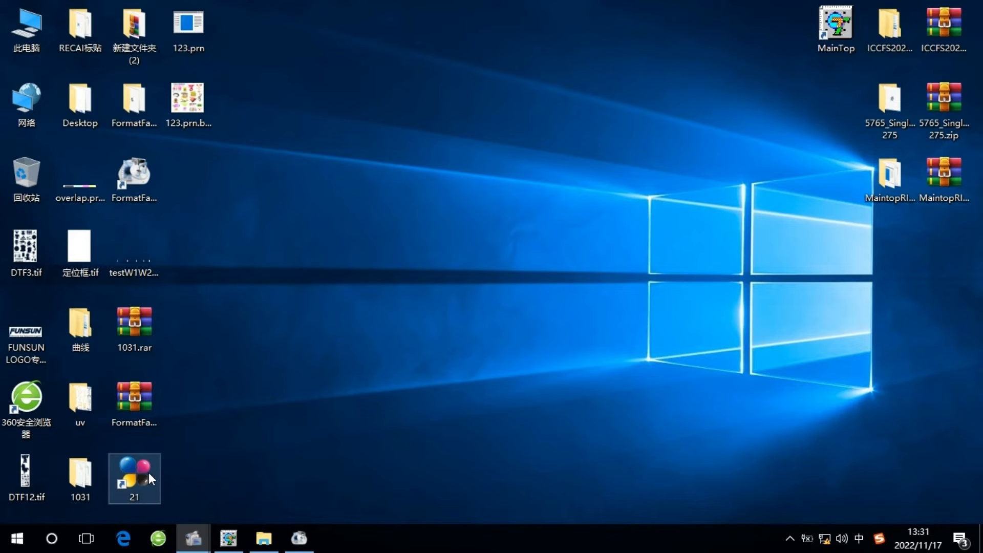
Launch PrintExp from the desktop shortcut 21 and open the Extension&Language dialog from its advanced settings (高级设置).
double_click(149, 474)
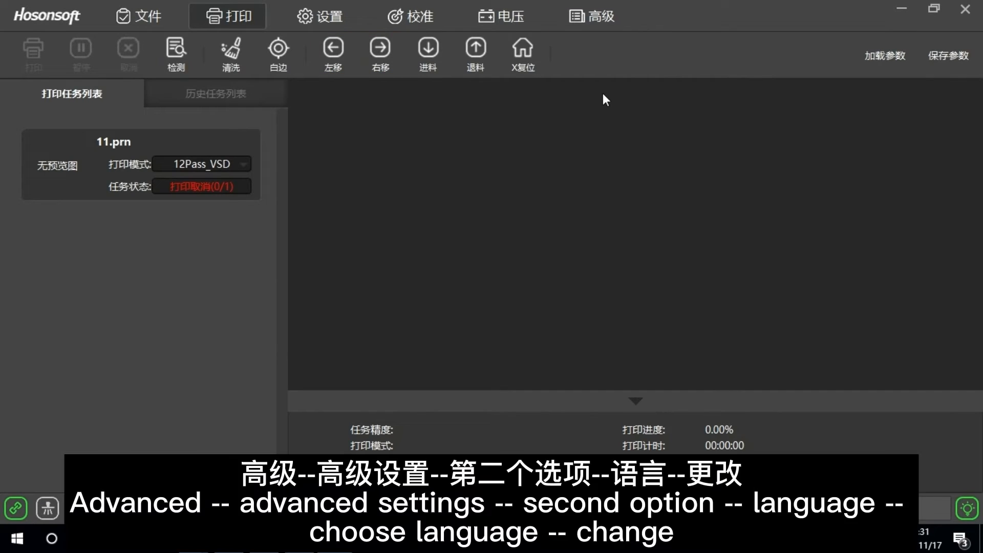
left_click(597, 19)
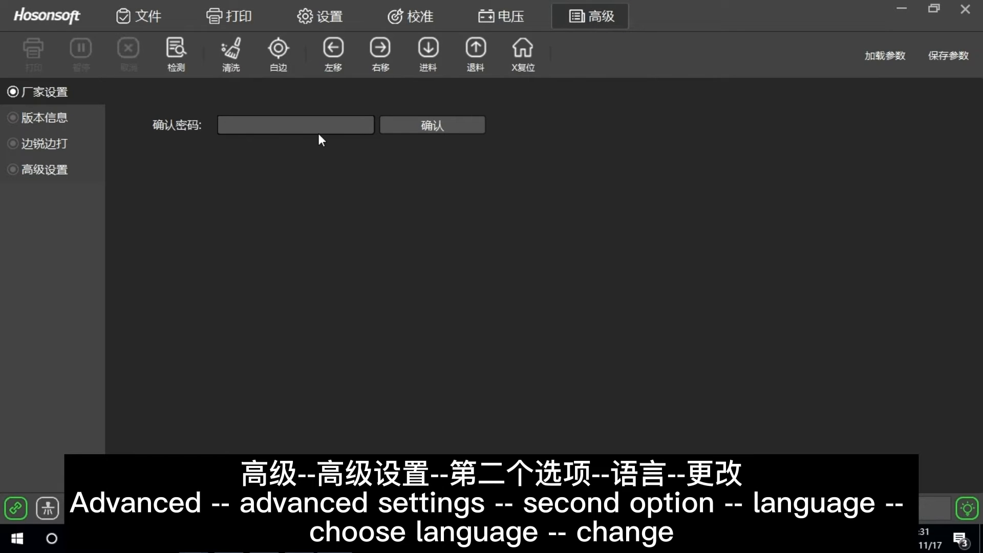
left_click(53, 148)
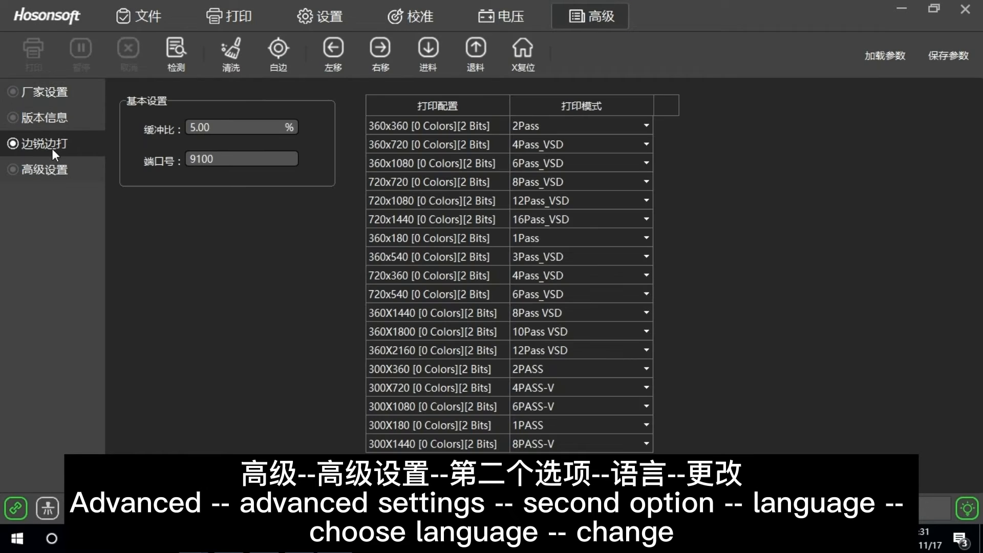
left_click(54, 163)
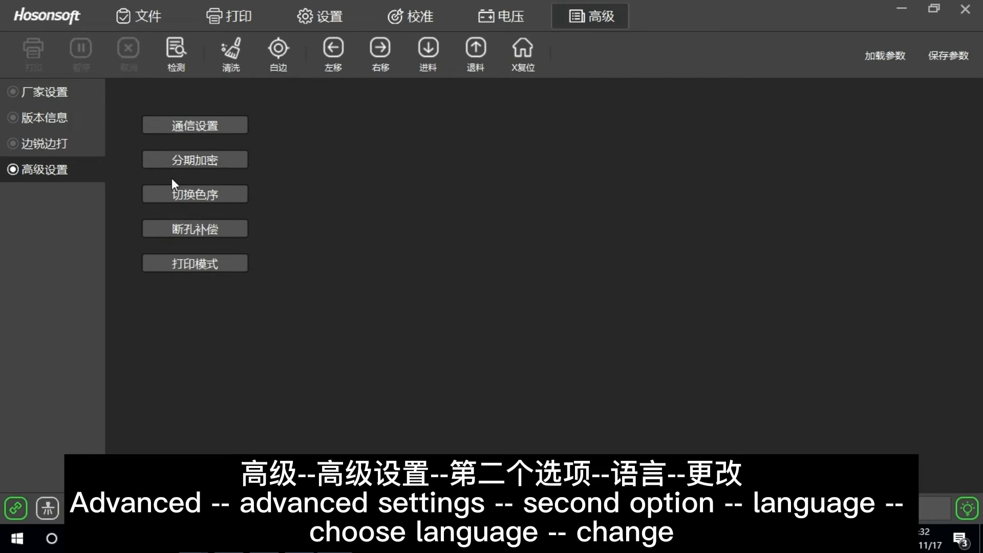
left_click(196, 164)
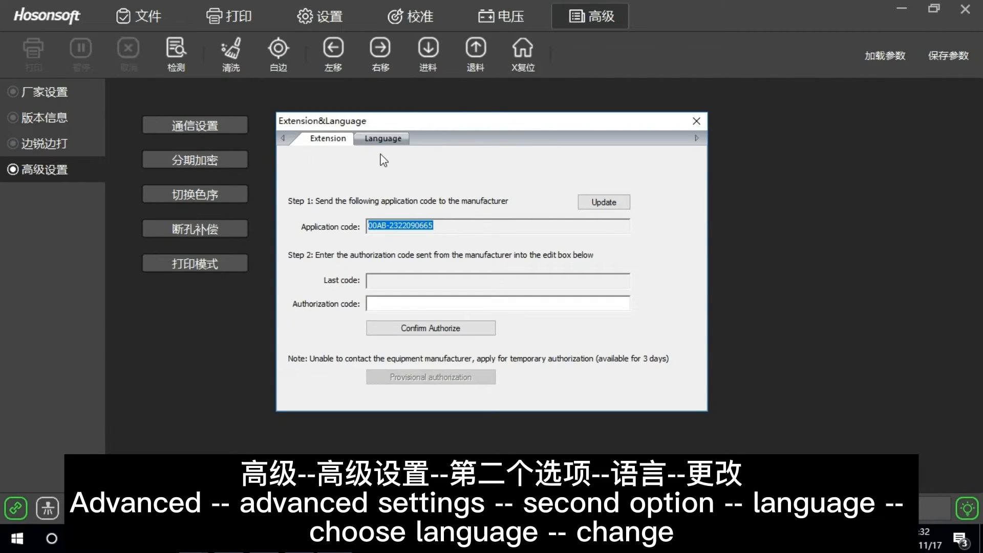
Change the PrintExp interface language to English and close the Extension&Language dialog.
left_click(384, 143)
left_click(436, 174)
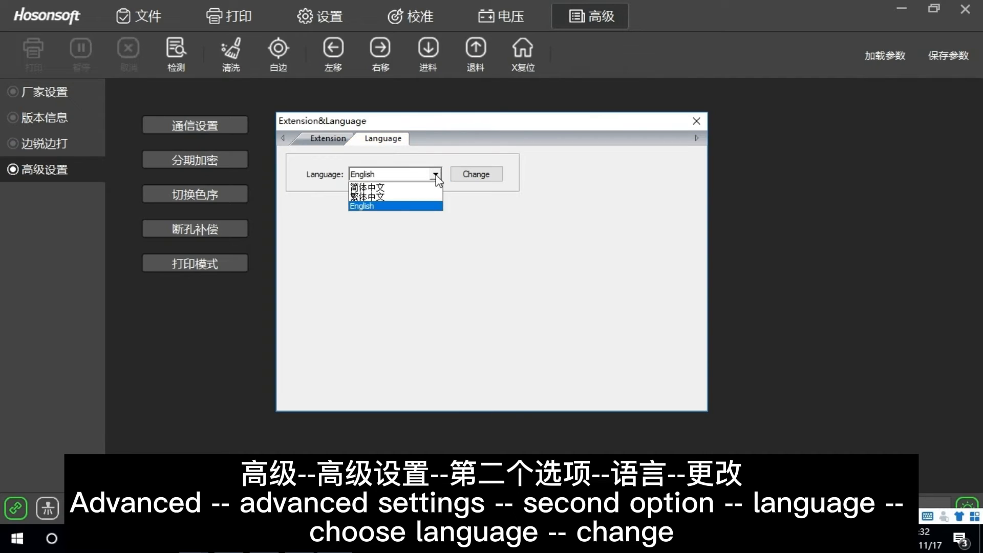
left_click(428, 206)
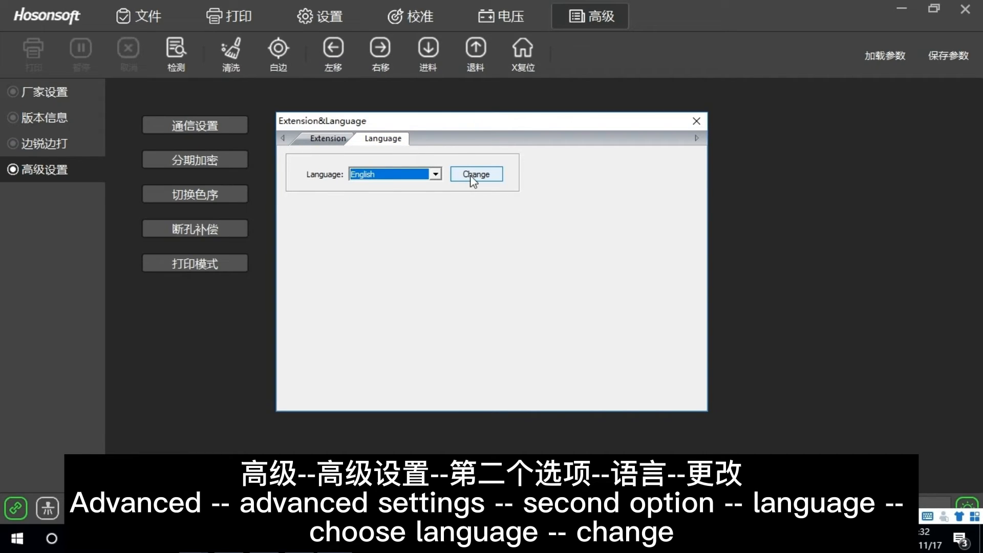
left_click(471, 175)
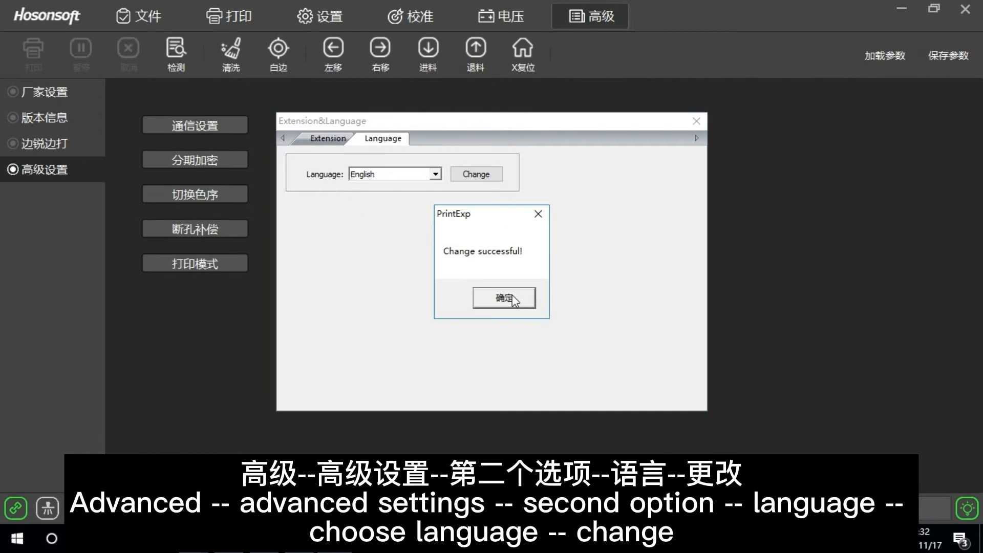
left_click(503, 298)
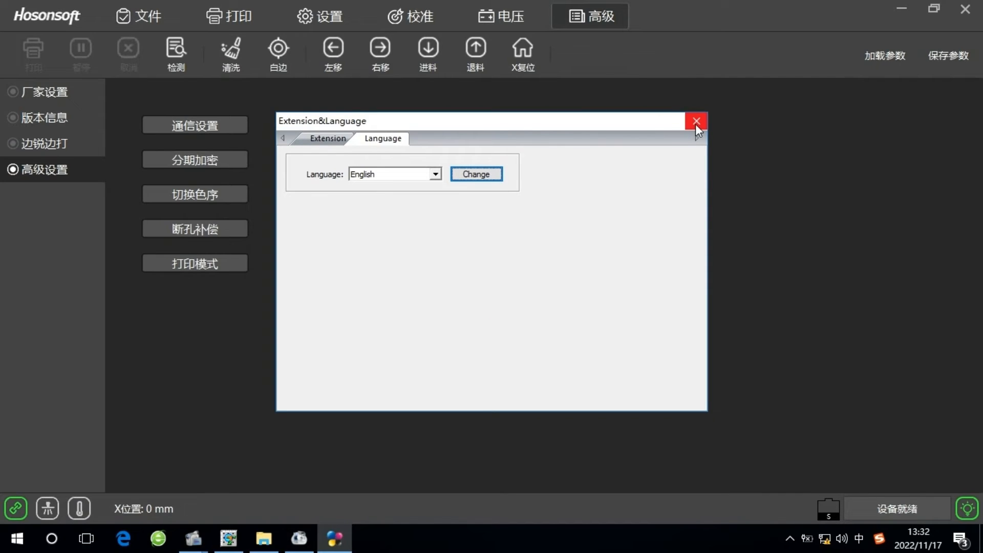
left_click(696, 123)
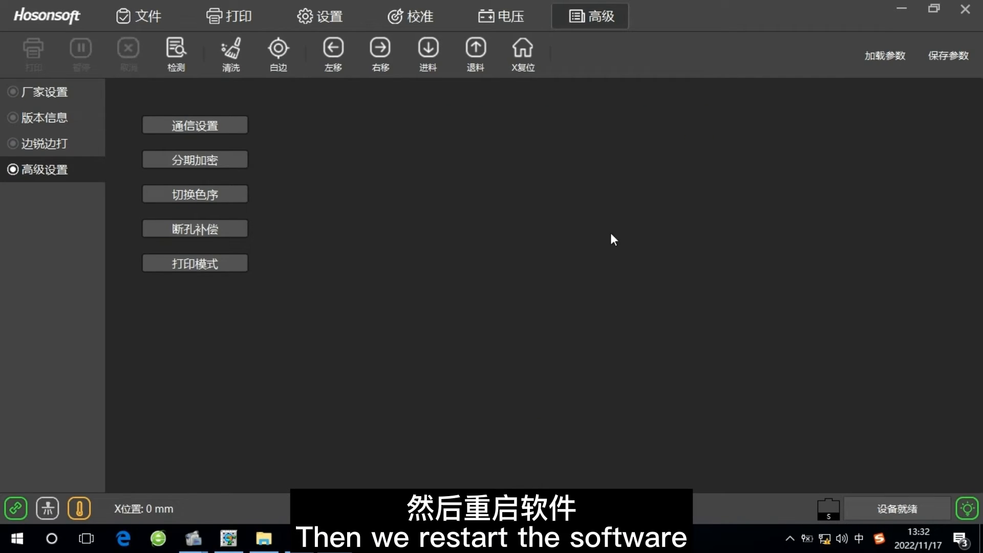
Restart PrintExp, moving its desktop shortcut 21 directly below the MainTop shortcut before relaunching it.
left_click(968, 6)
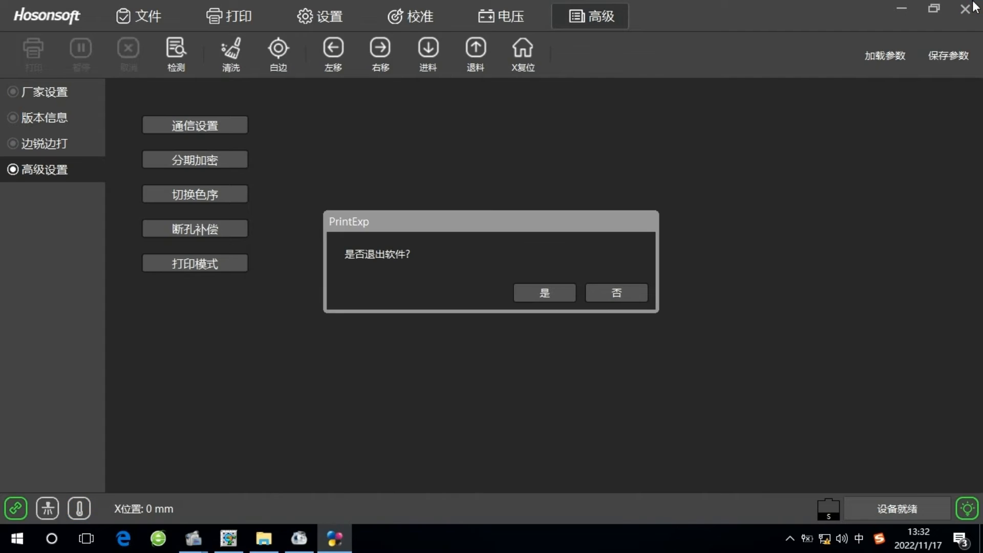
left_click(544, 300)
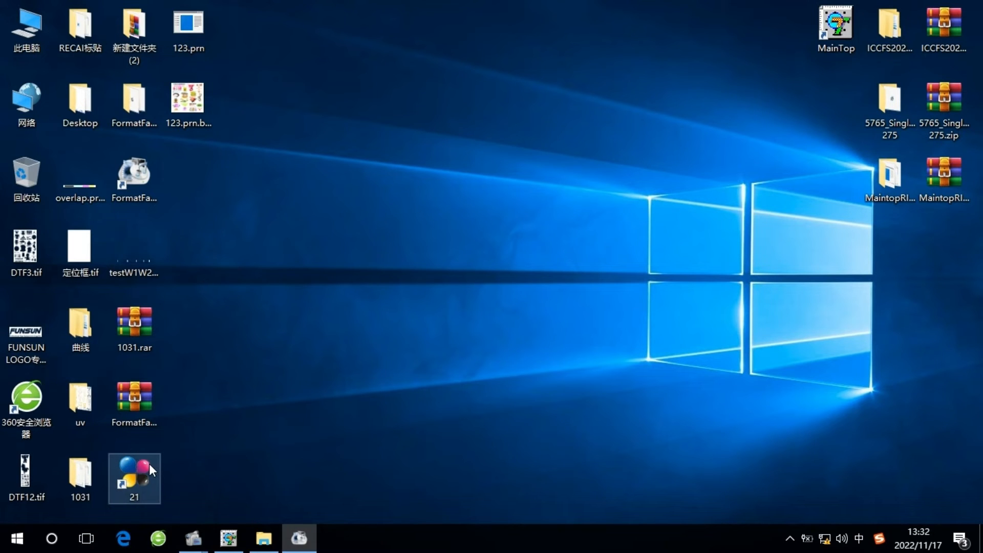
left_click_drag(150, 464, 845, 94)
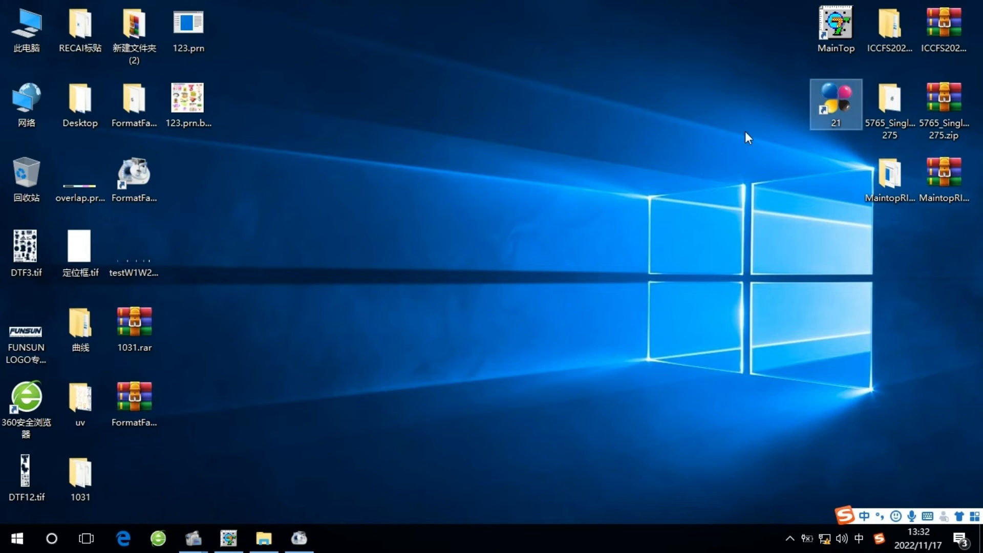
double_click(848, 105)
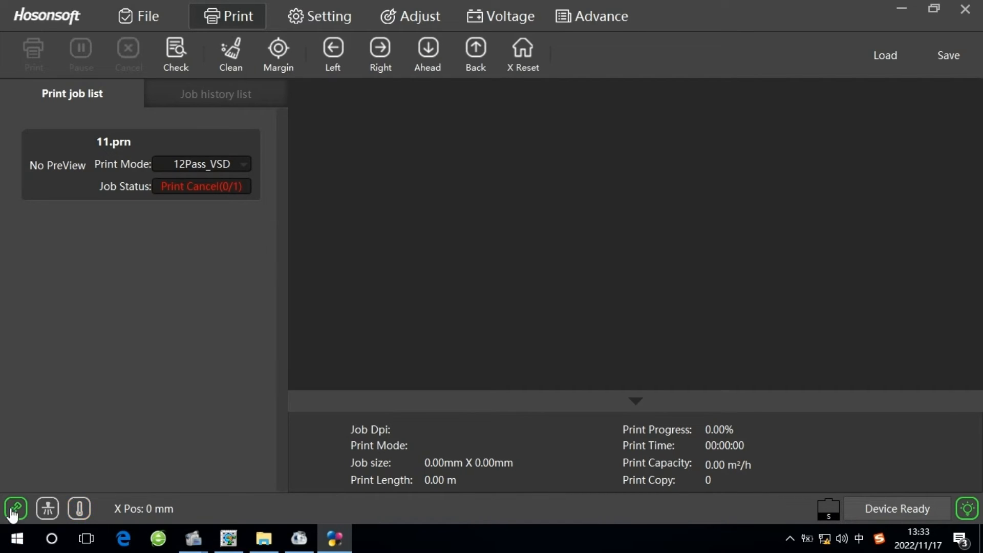
Set the custom Eclosion percentage to 70% in the print settings and save the parameters.
left_click(569, 13)
left_click(328, 7)
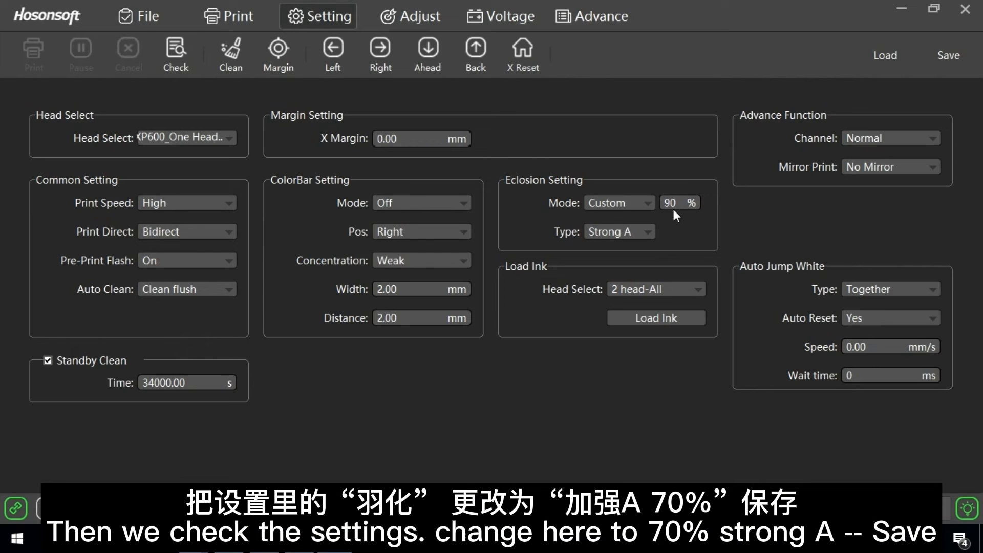
left_click(677, 205)
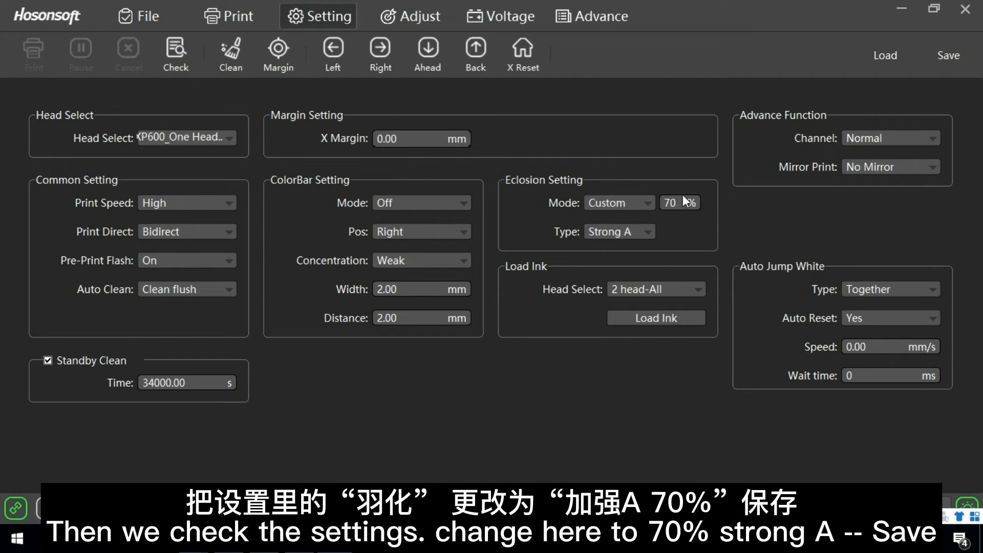
left_click(945, 60)
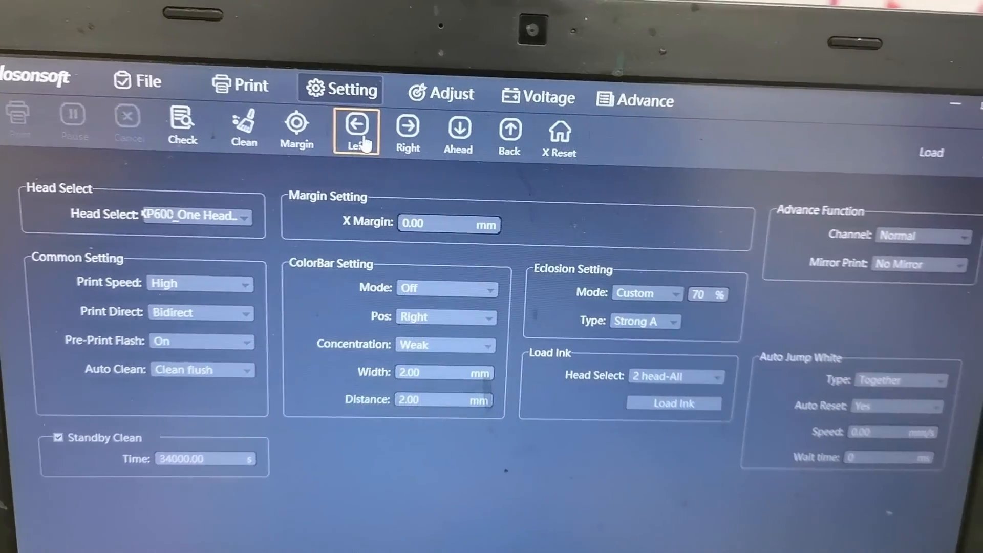
Test the printer's movement controls by moving the carriage left and right and running the feed backward.
left_click(364, 142)
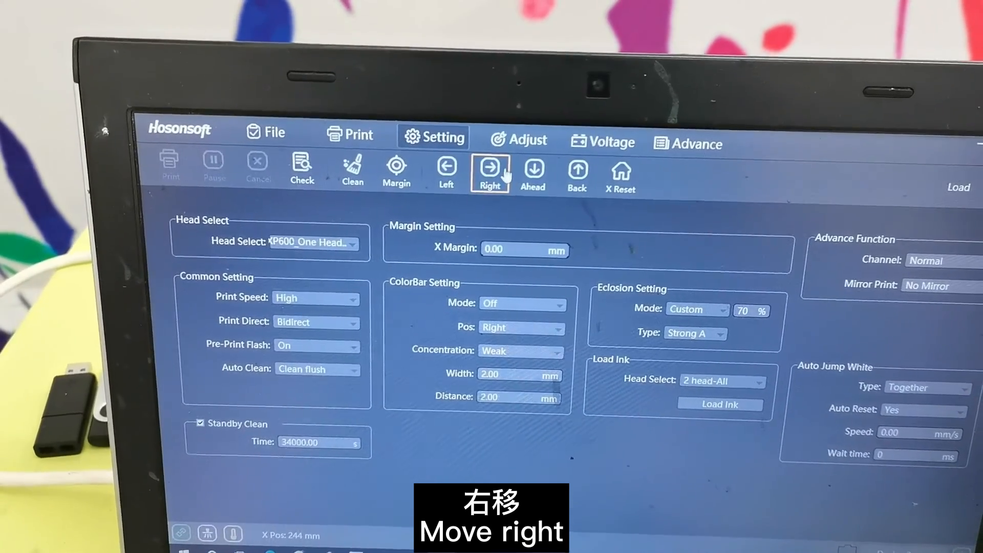
left_click(475, 158)
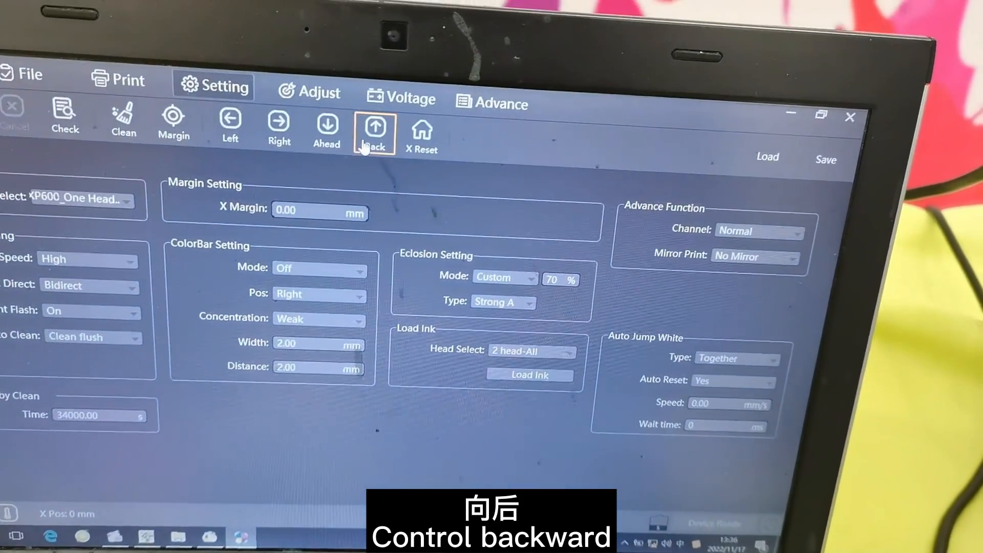
left_click(384, 127)
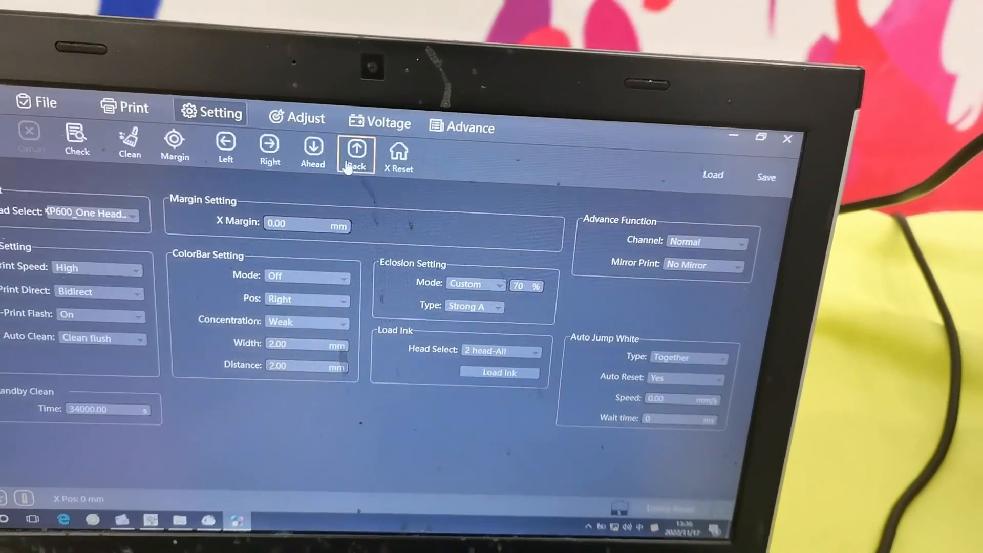